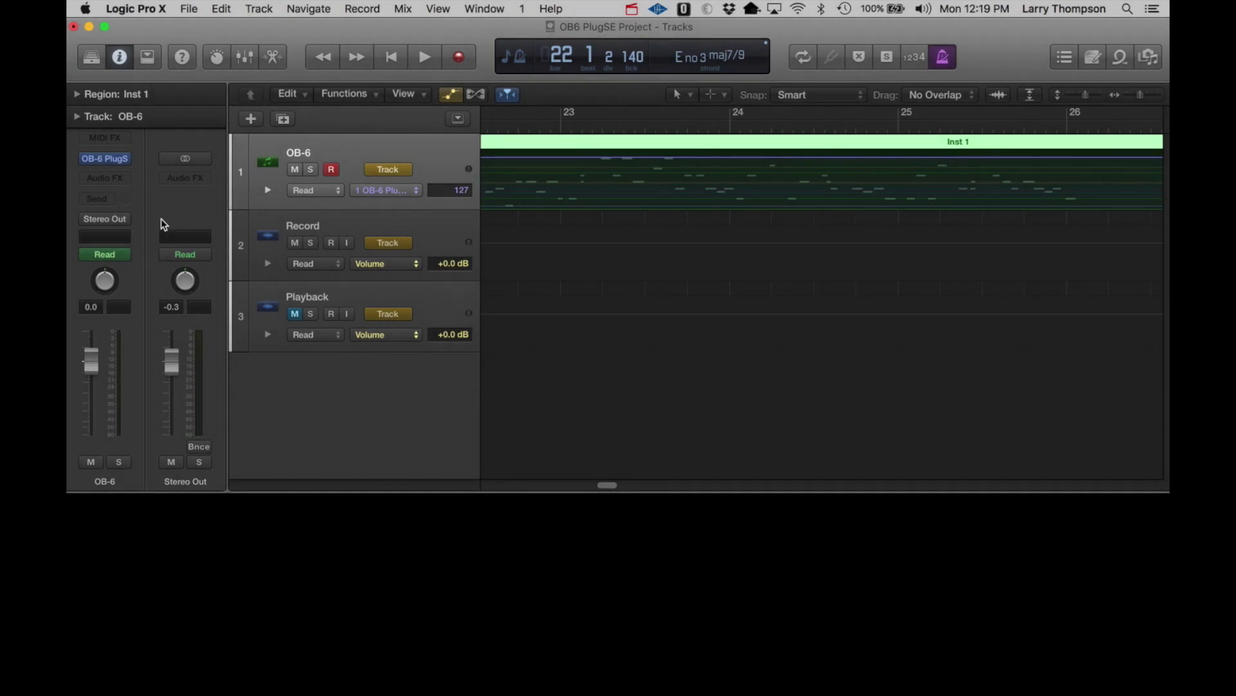
# Open the OB-6 track's instrument plug-in and load program U 005 Plucked Arp from its banks.
pyautogui.click(107, 160)
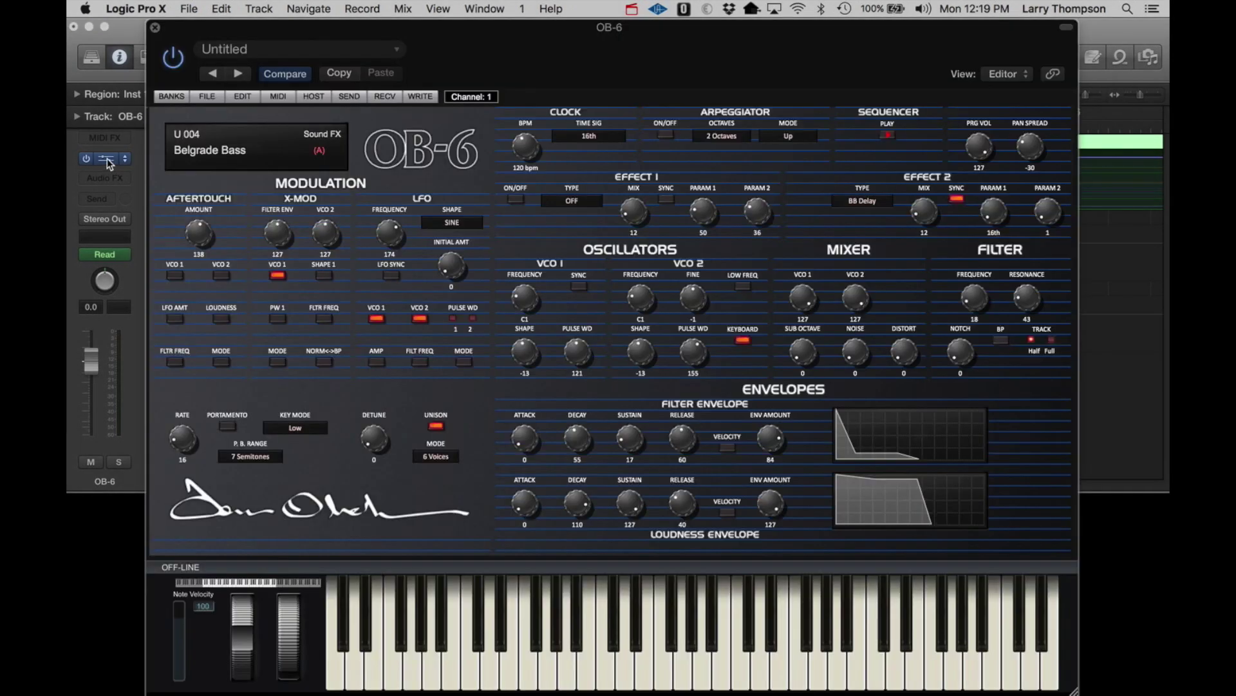
pyautogui.click(171, 96)
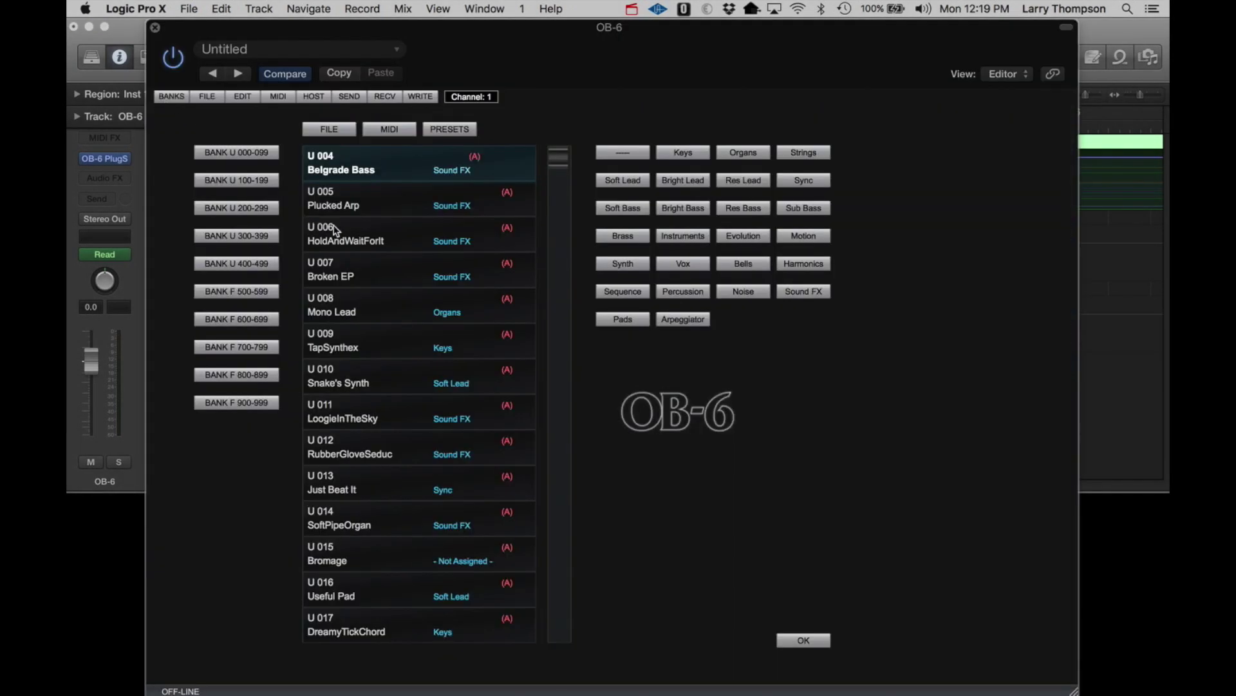
pyautogui.click(336, 205)
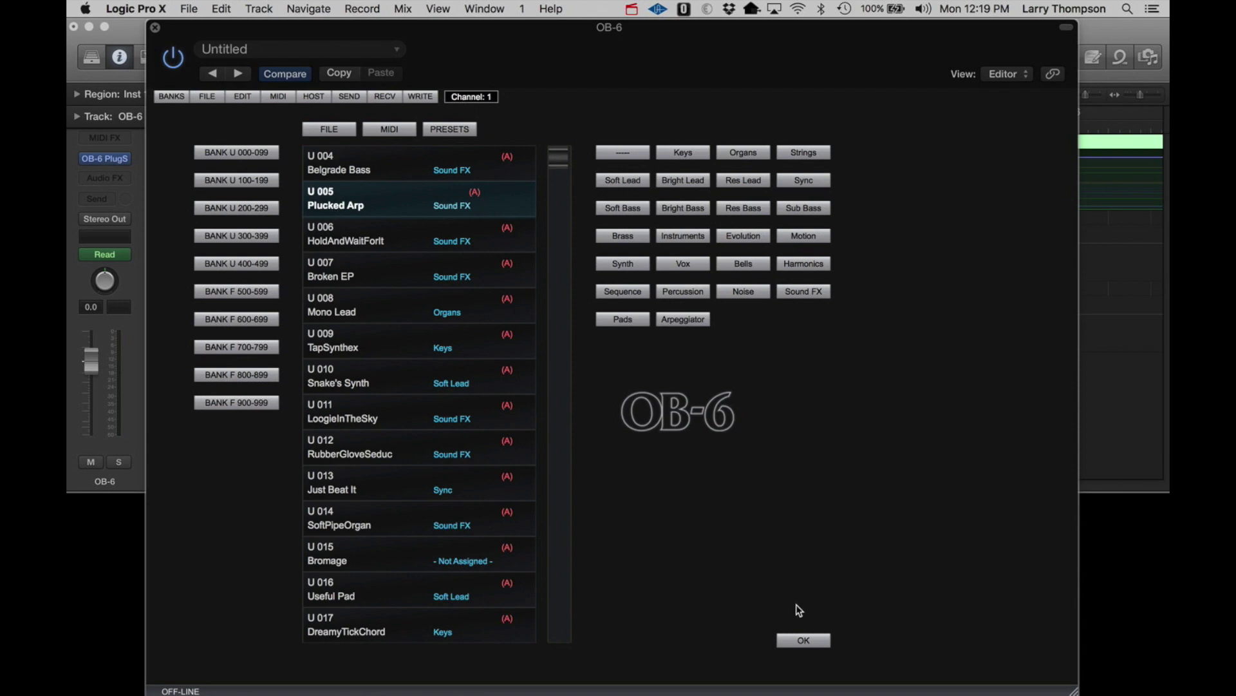
pyautogui.click(804, 640)
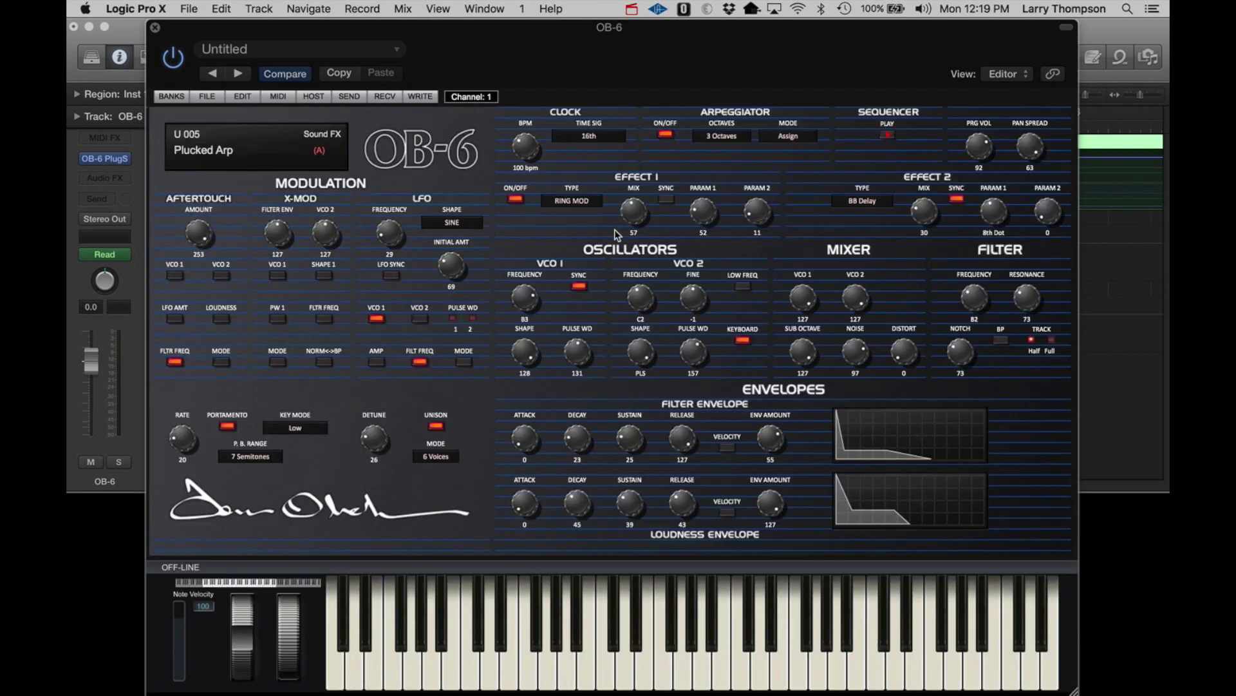
# Adjust the Effect 1 mix and the VCO 2 frequency and shape of the Plucked Arp program.
pyautogui.moveTo(628, 222); pyautogui.dragTo(627, 232)
pyautogui.moveTo(644, 300); pyautogui.dragTo(640, 280)
pyautogui.moveTo(642, 351); pyautogui.dragTo(636, 414)
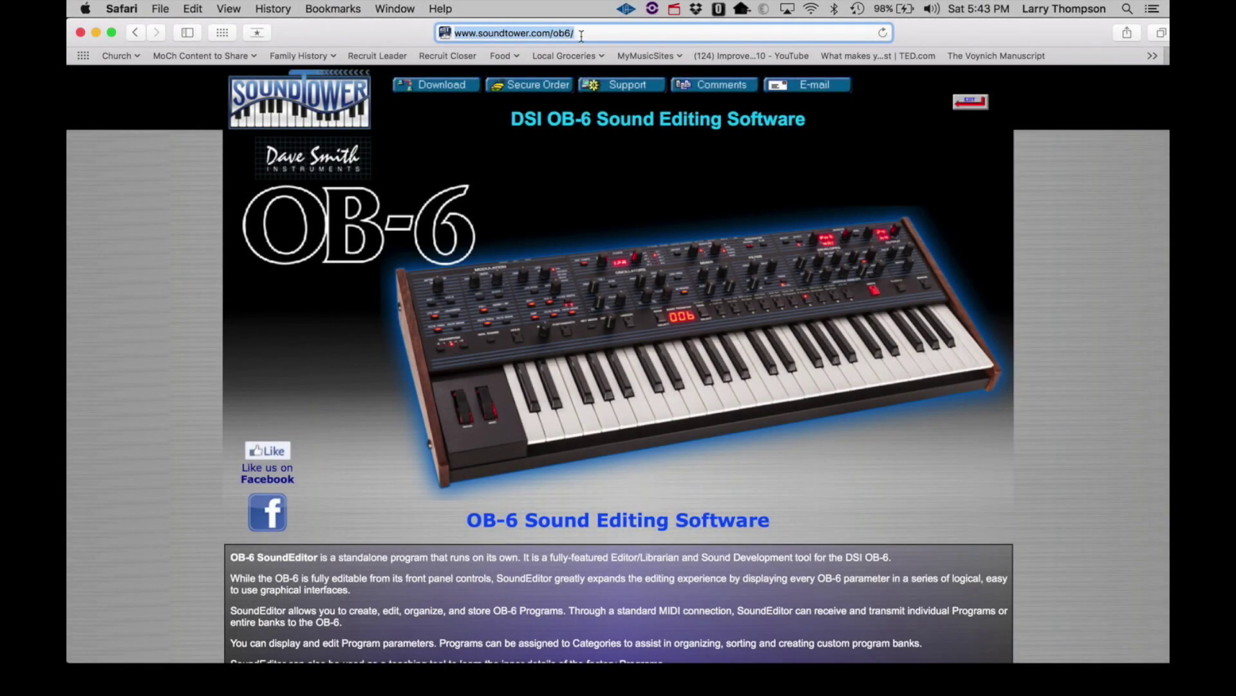
pyautogui.click(581, 35)
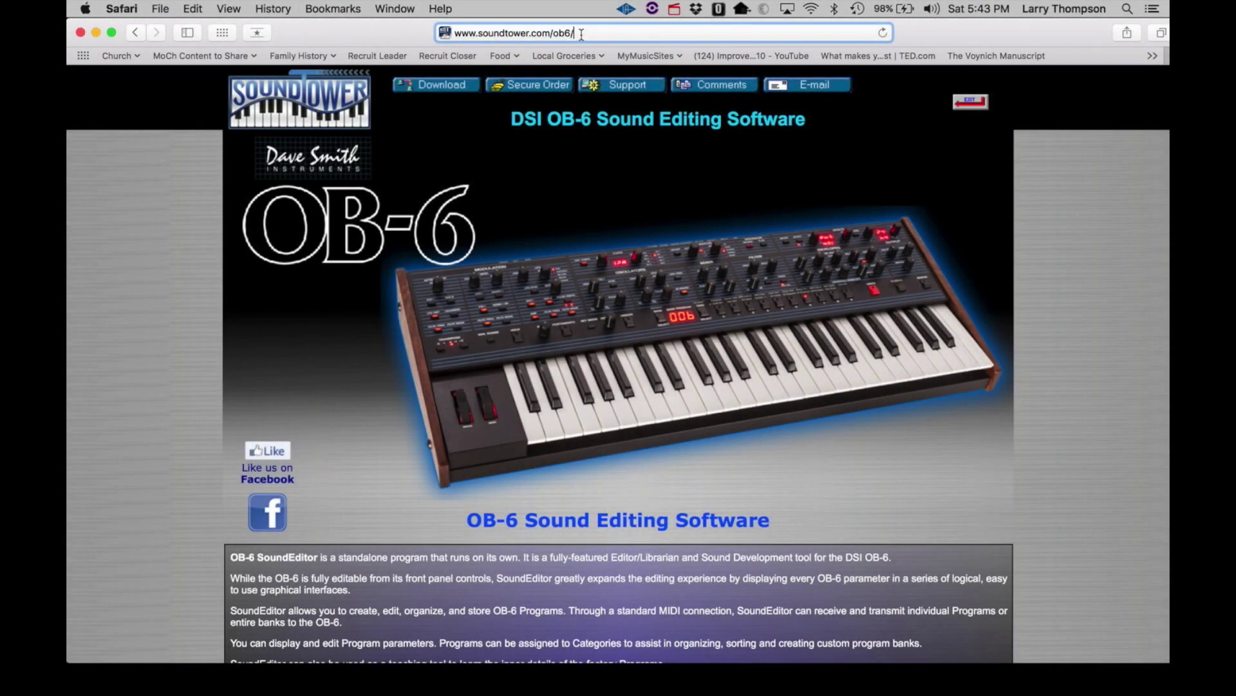
pyautogui.press('Return')
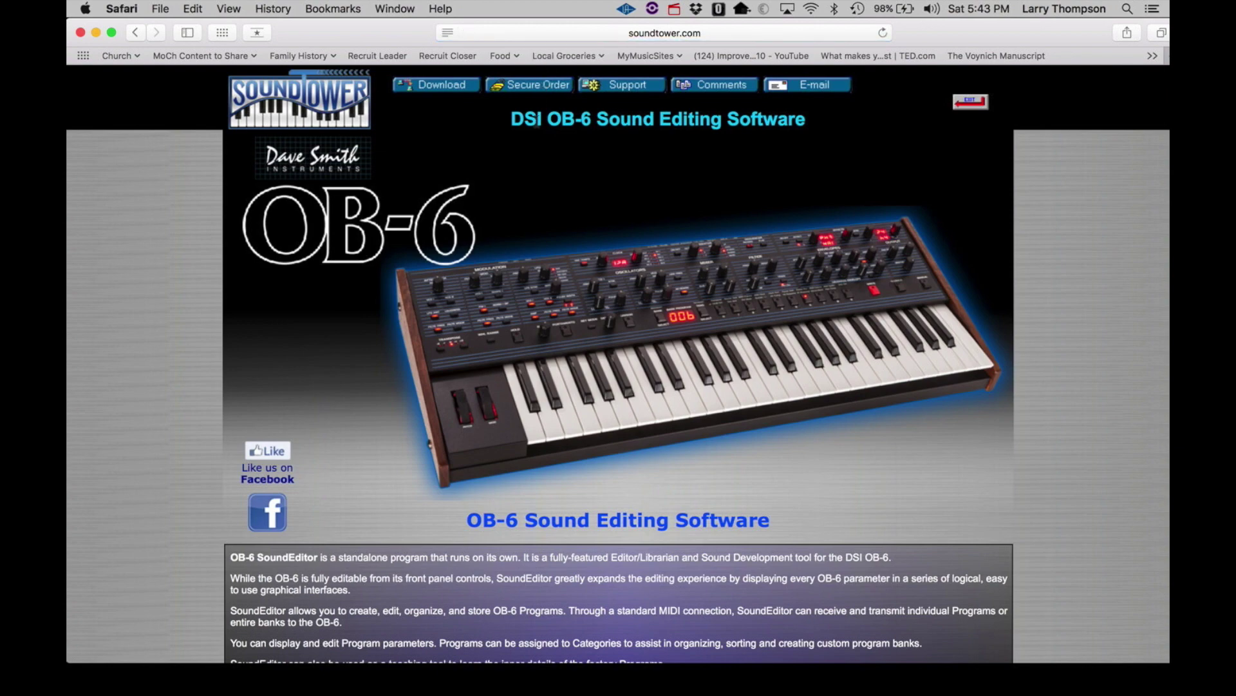
pyautogui.scroll(-10, 535, 284)
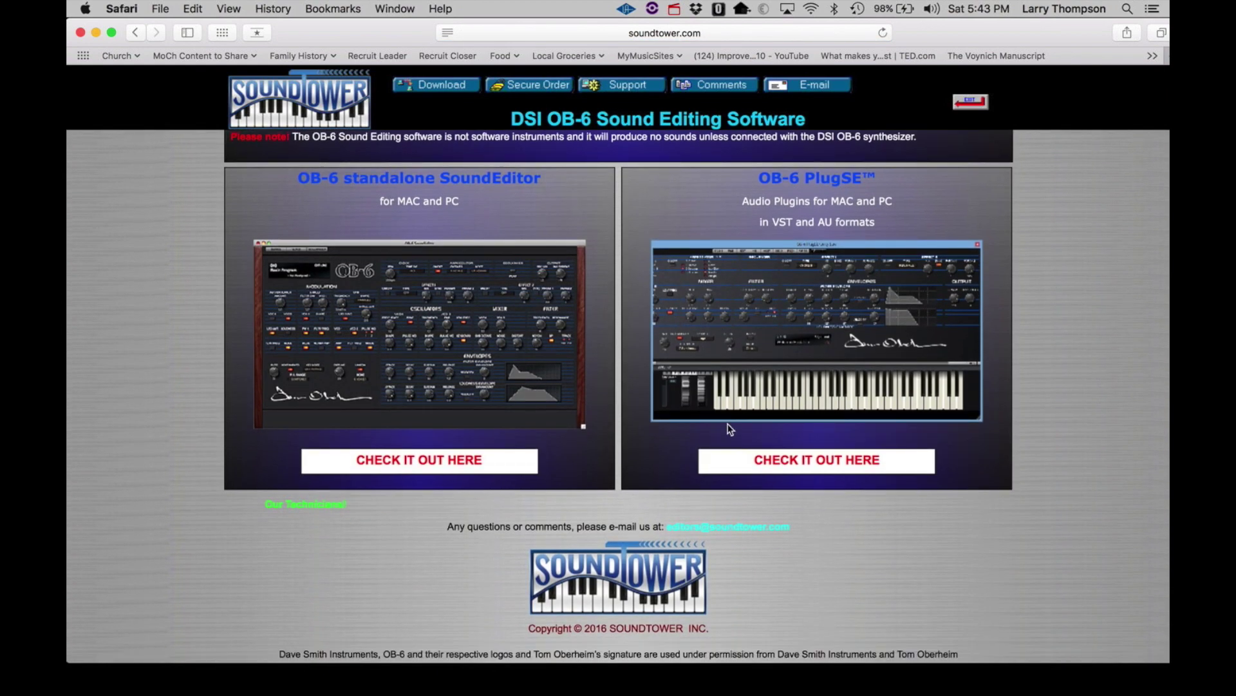
pyautogui.click(784, 458)
pyautogui.scroll(-10, 773, 456)
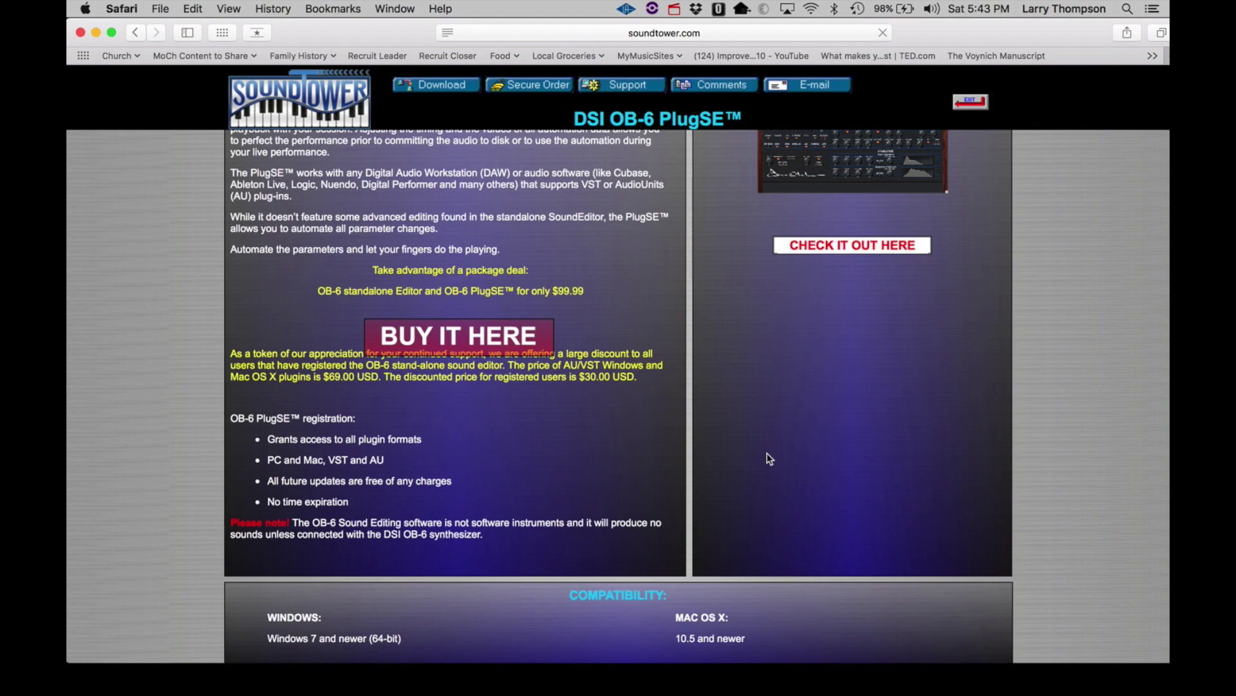
pyautogui.scroll(-8, 767, 459)
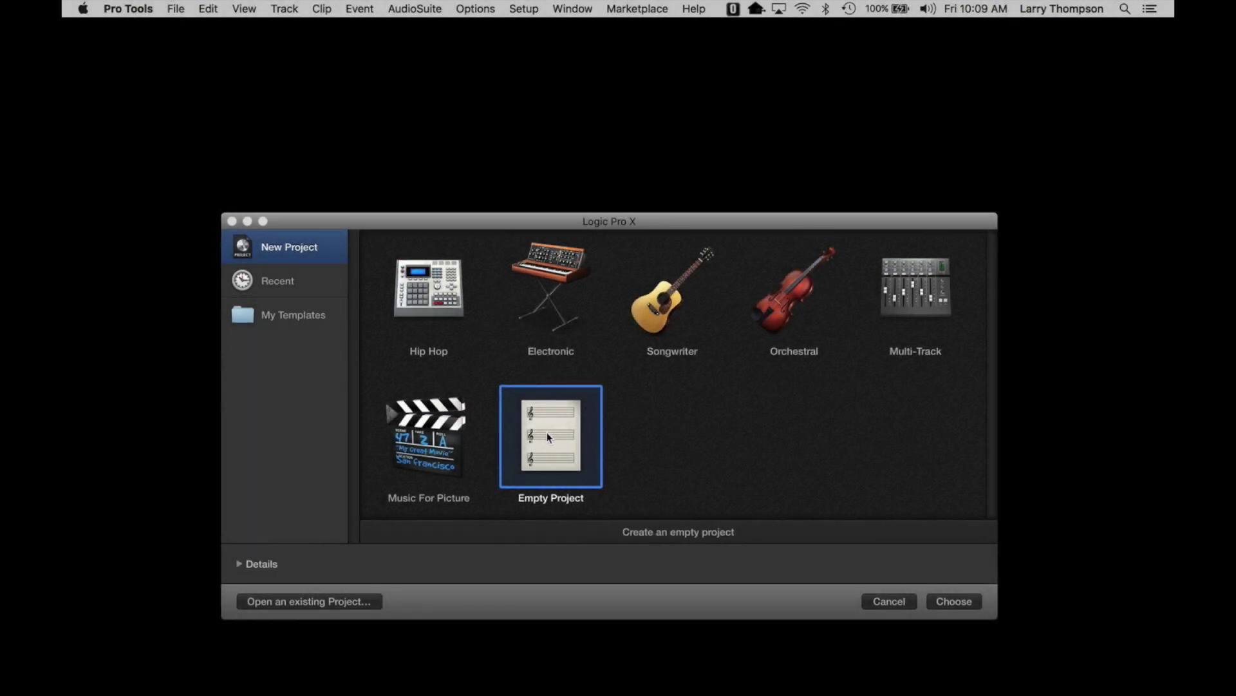
# Switch to Logic Pro X, create an empty project with one OB-6 PlugSE software instrument track, and open its plug-in window.
pyautogui.doubleClick(548, 436)
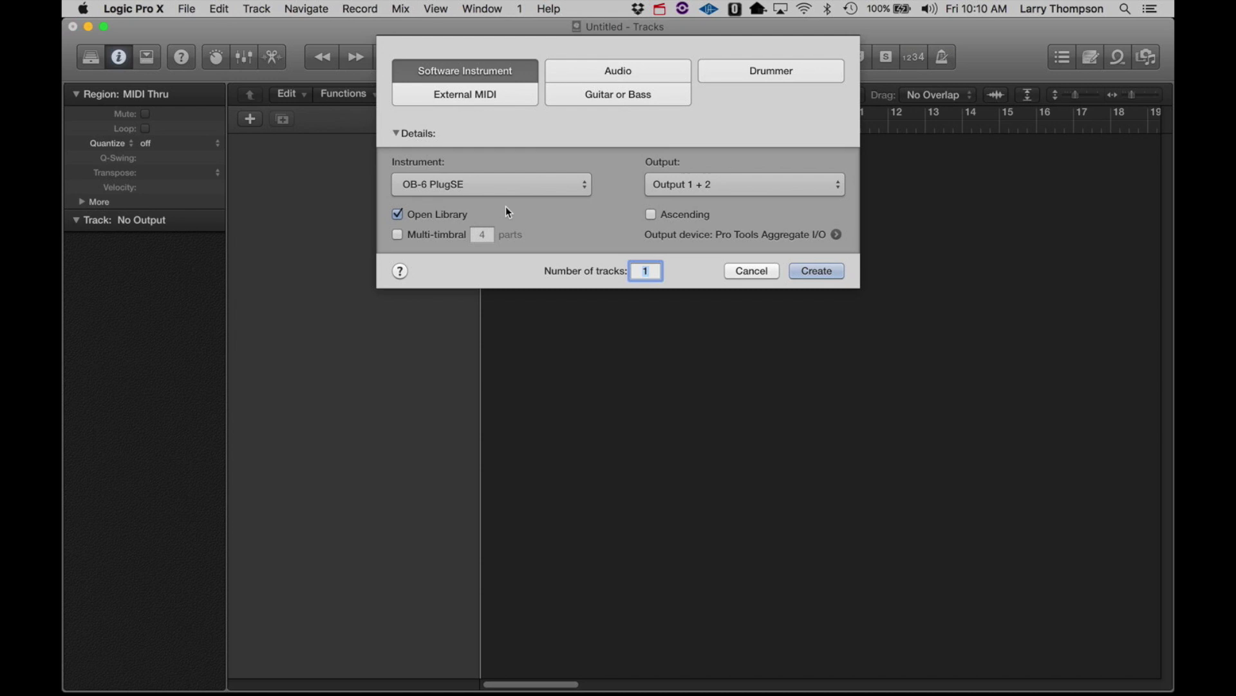
pyautogui.click(805, 271)
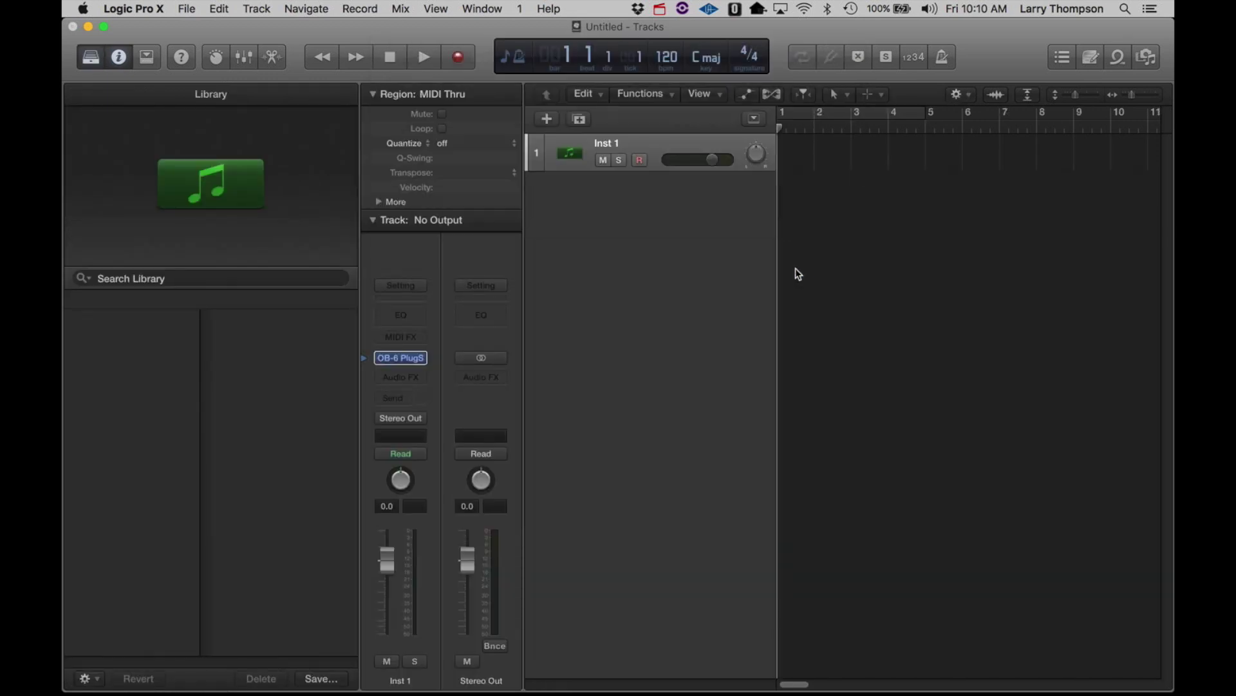
pyautogui.click(401, 359)
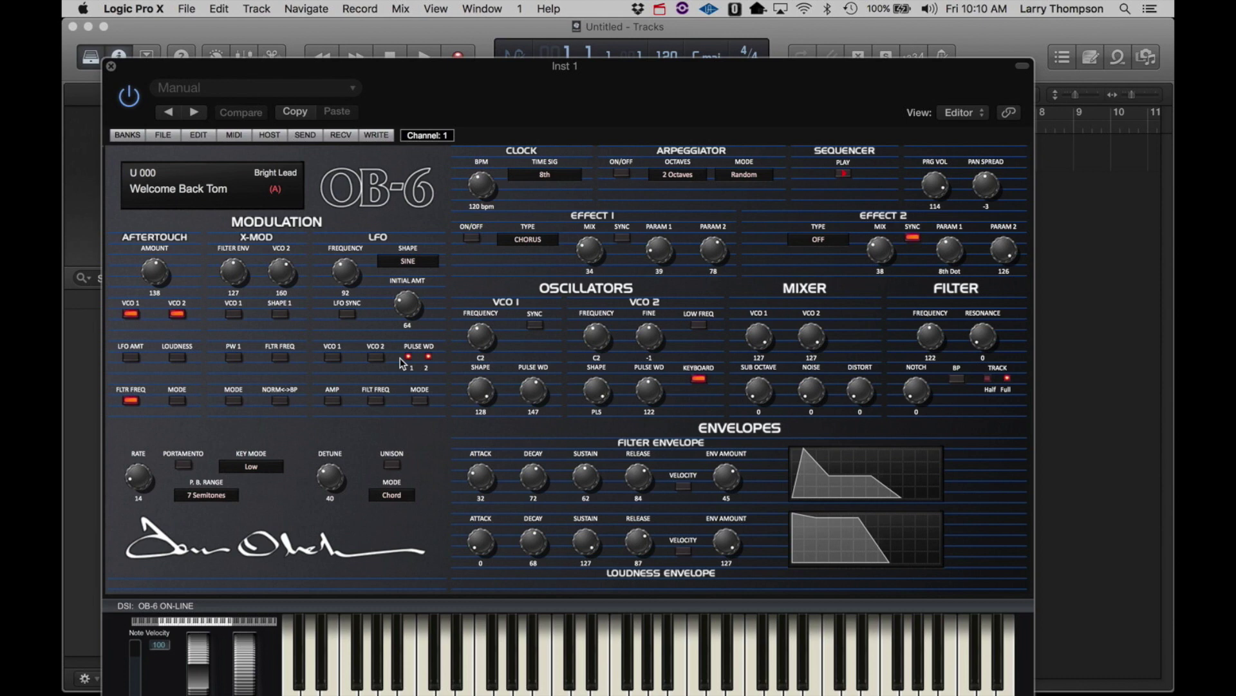
pyautogui.moveTo(375, 66); pyautogui.dragTo(378, 28)
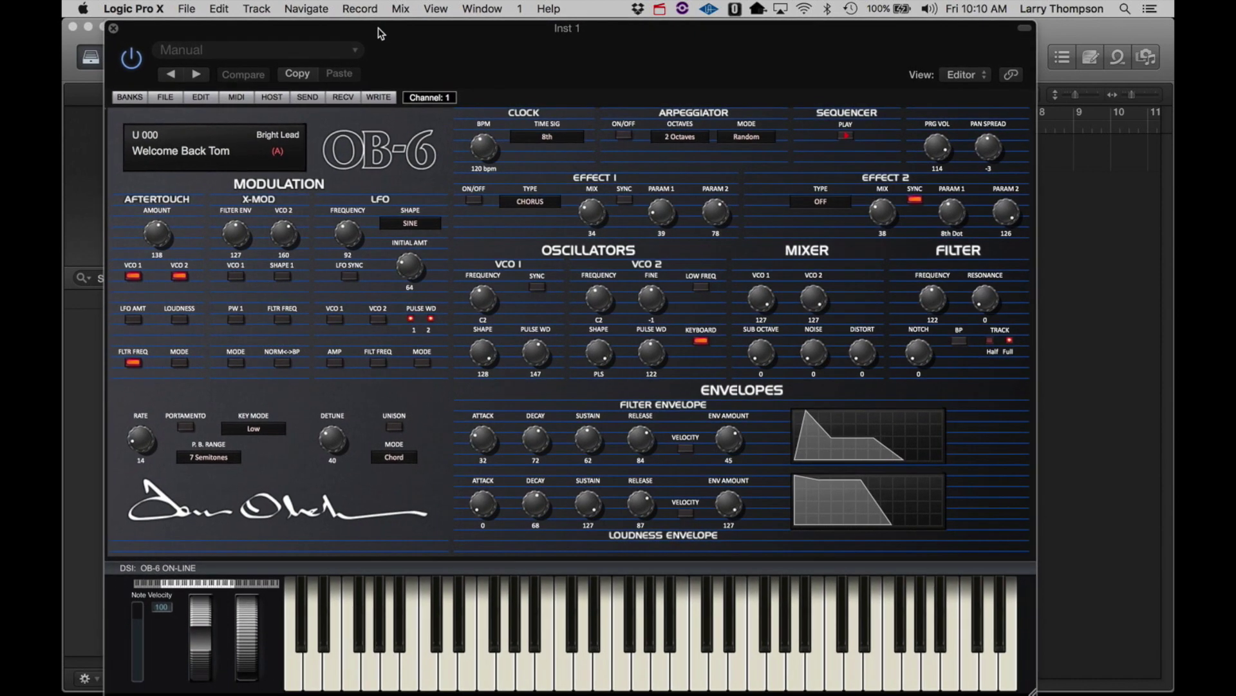
# Set both the MIDI In Port and MIDI Out Port of the plug-in to OB-6.
pyautogui.click(237, 98)
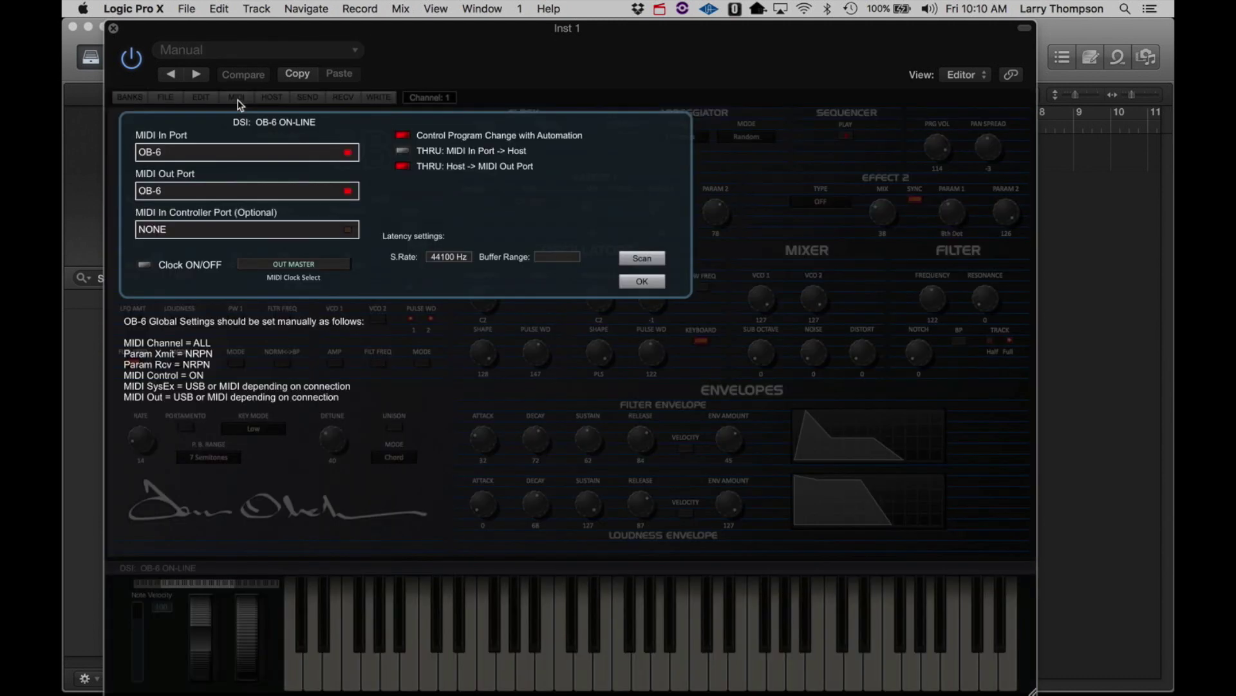
pyautogui.click(226, 155)
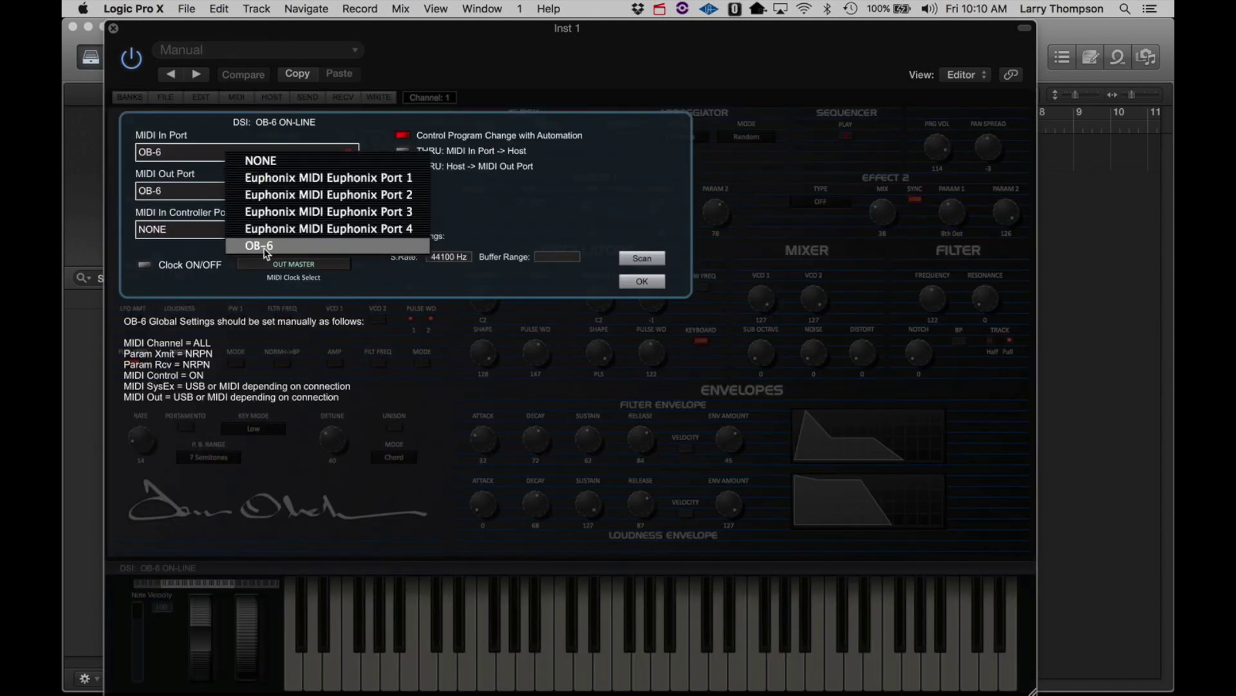
pyautogui.click(171, 197)
pyautogui.click(169, 197)
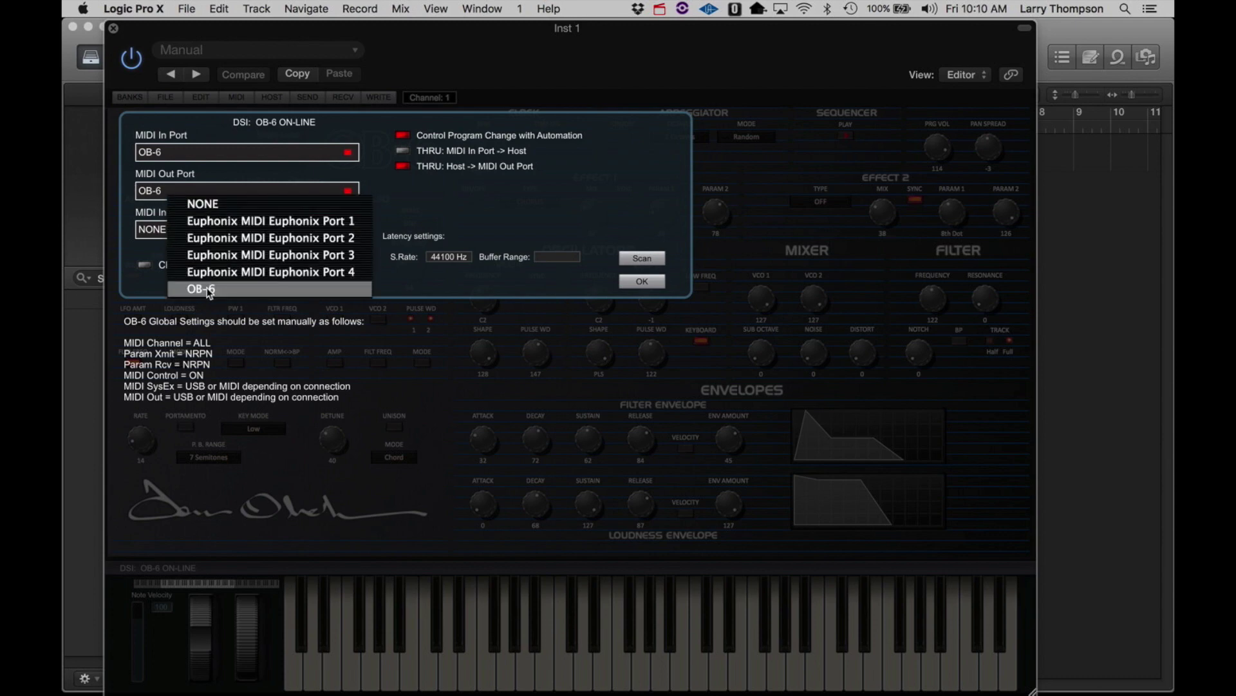
pyautogui.click(340, 171)
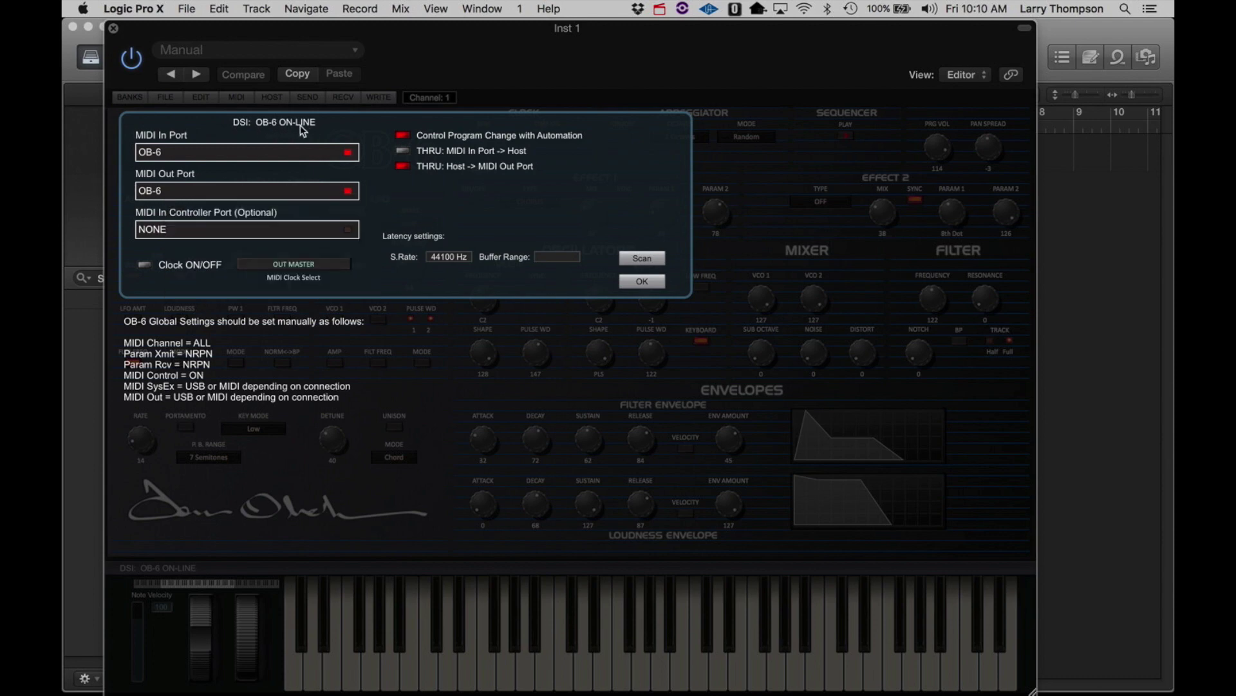
pyautogui.click(638, 284)
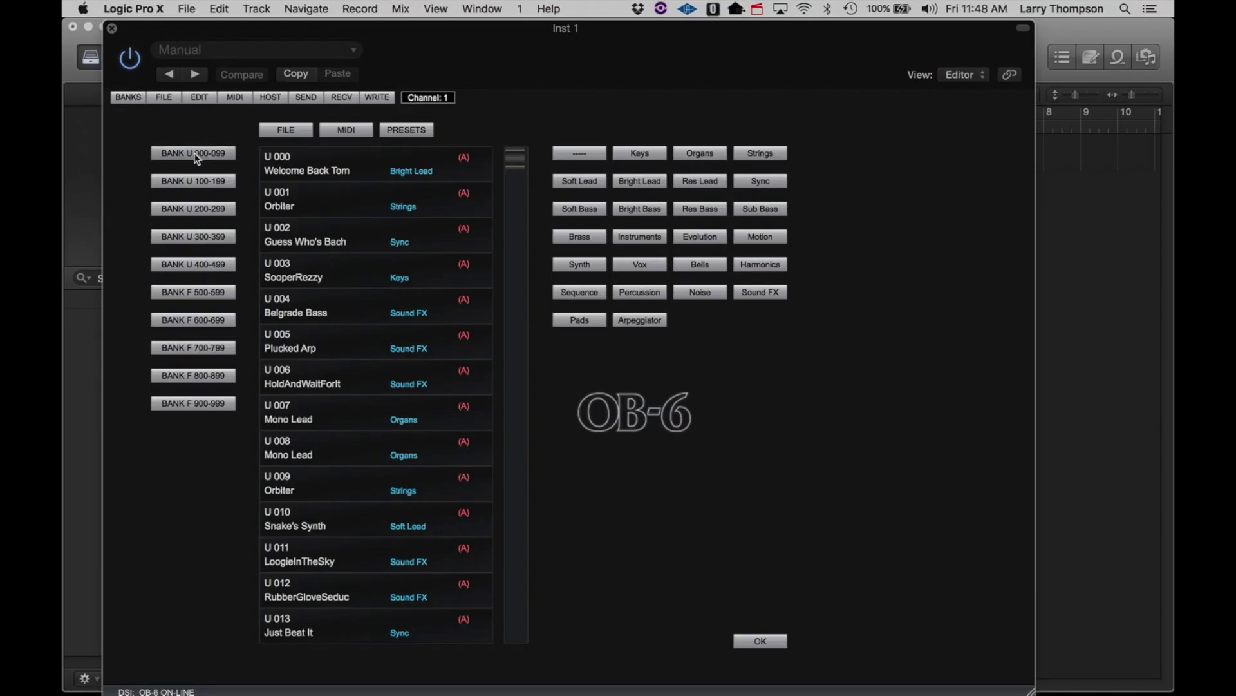
# Browse program banks U 100-199, U 200-299, F 500-599, F 600-699 and F 800-899, and return to bank U 000-099.
pyautogui.click(193, 181)
pyautogui.click(200, 210)
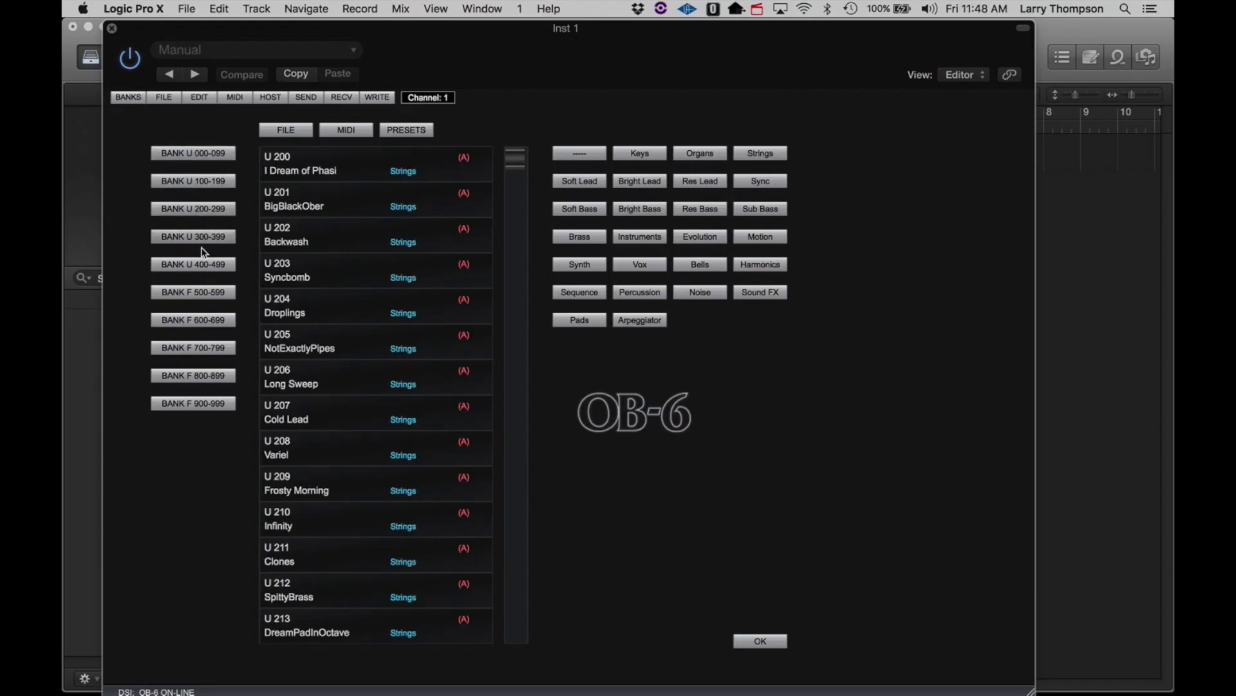
pyautogui.click(198, 293)
pyautogui.click(199, 322)
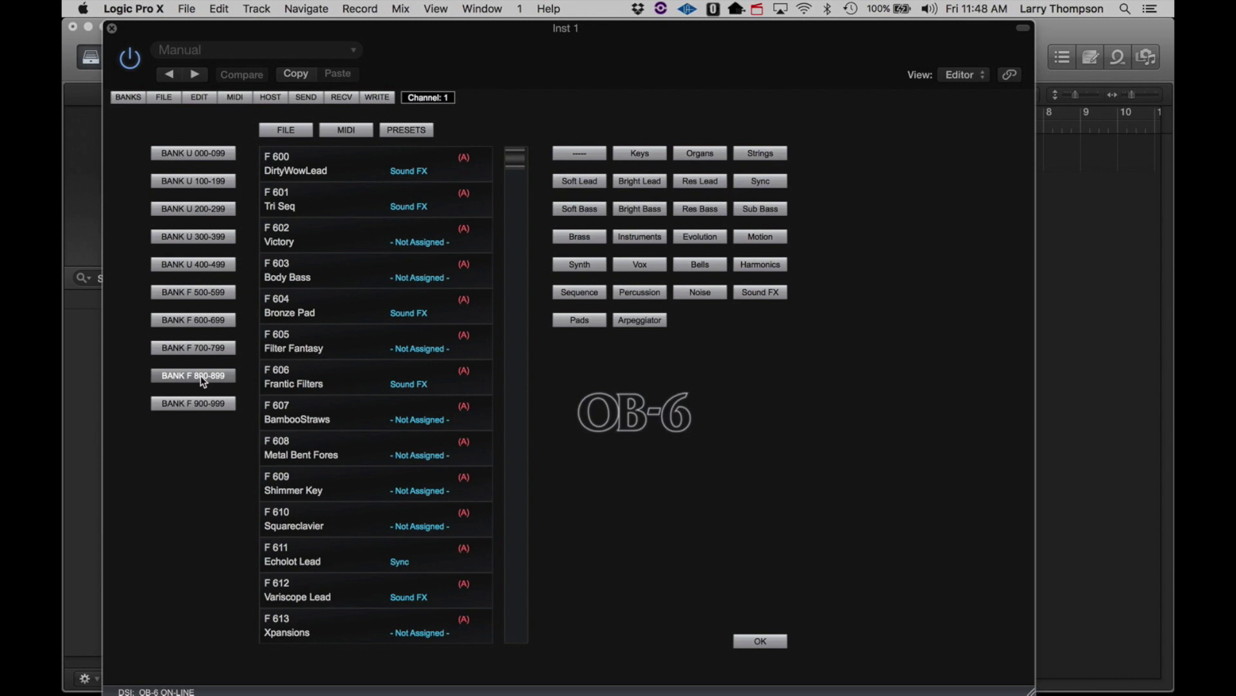
pyautogui.click(199, 377)
pyautogui.click(197, 162)
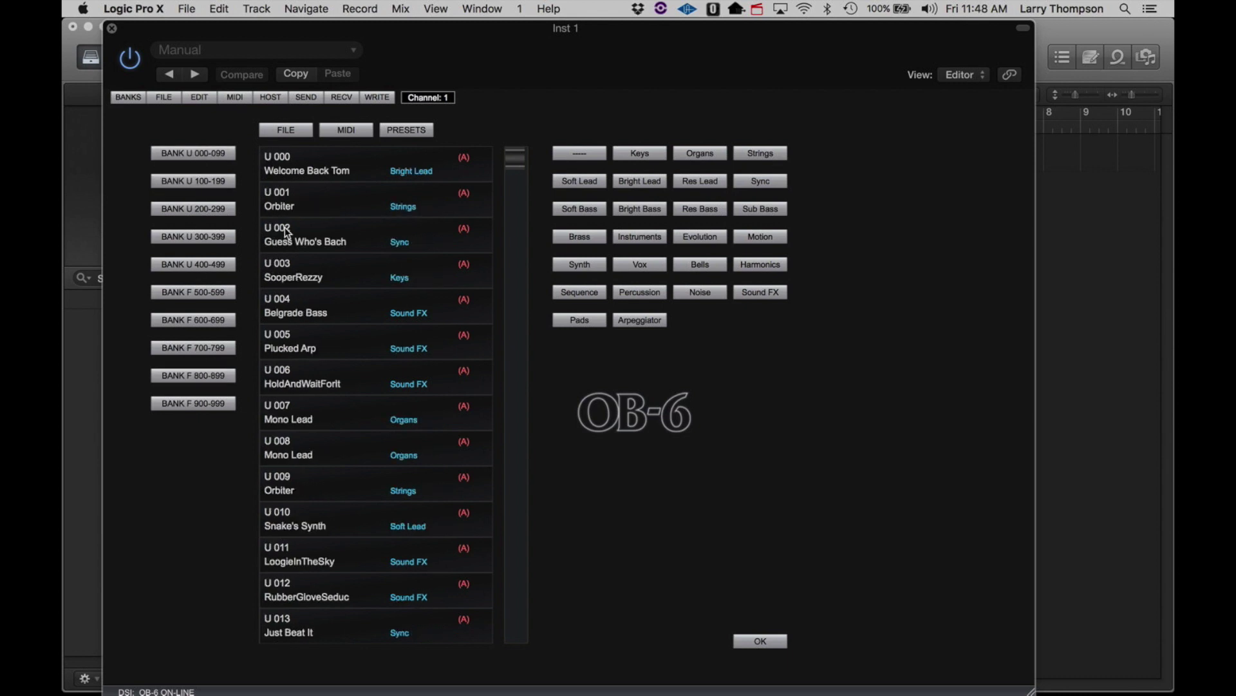
# Audition the programs U 001 Orbiter, U 005 Plucked Arp, U 008 Mono Lead and U 010 Snake's Synth.
pyautogui.click(295, 210)
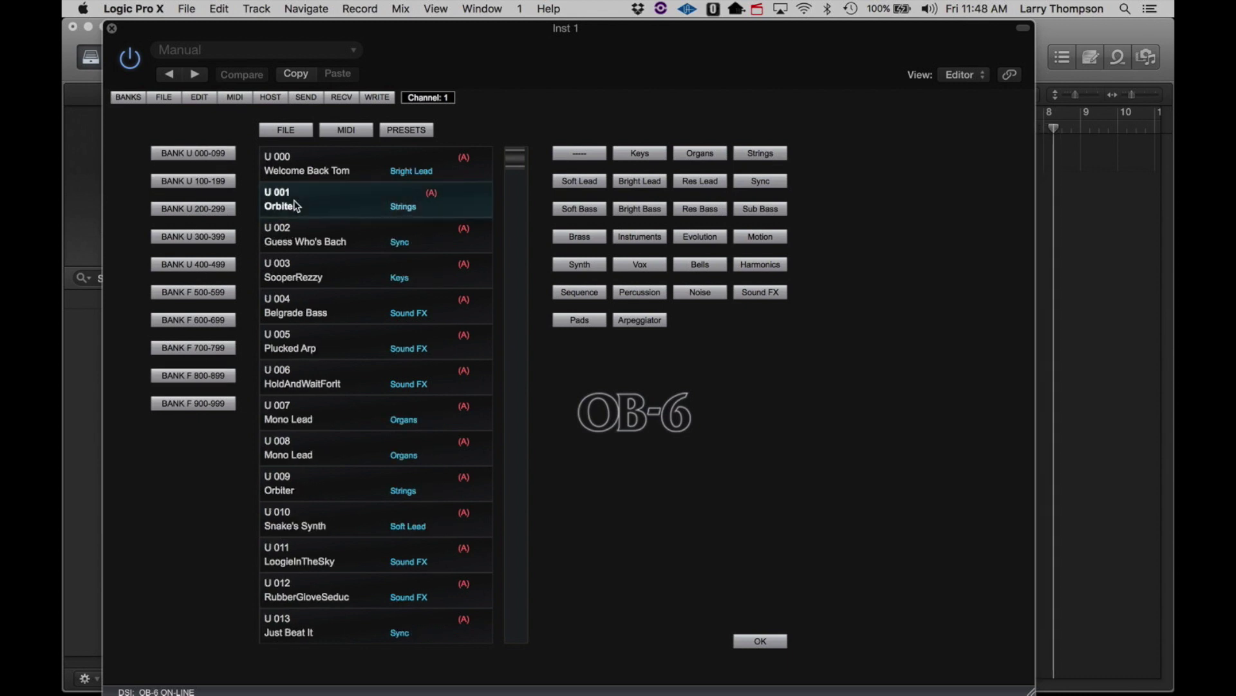
pyautogui.click(317, 338)
pyautogui.click(316, 456)
pyautogui.click(316, 506)
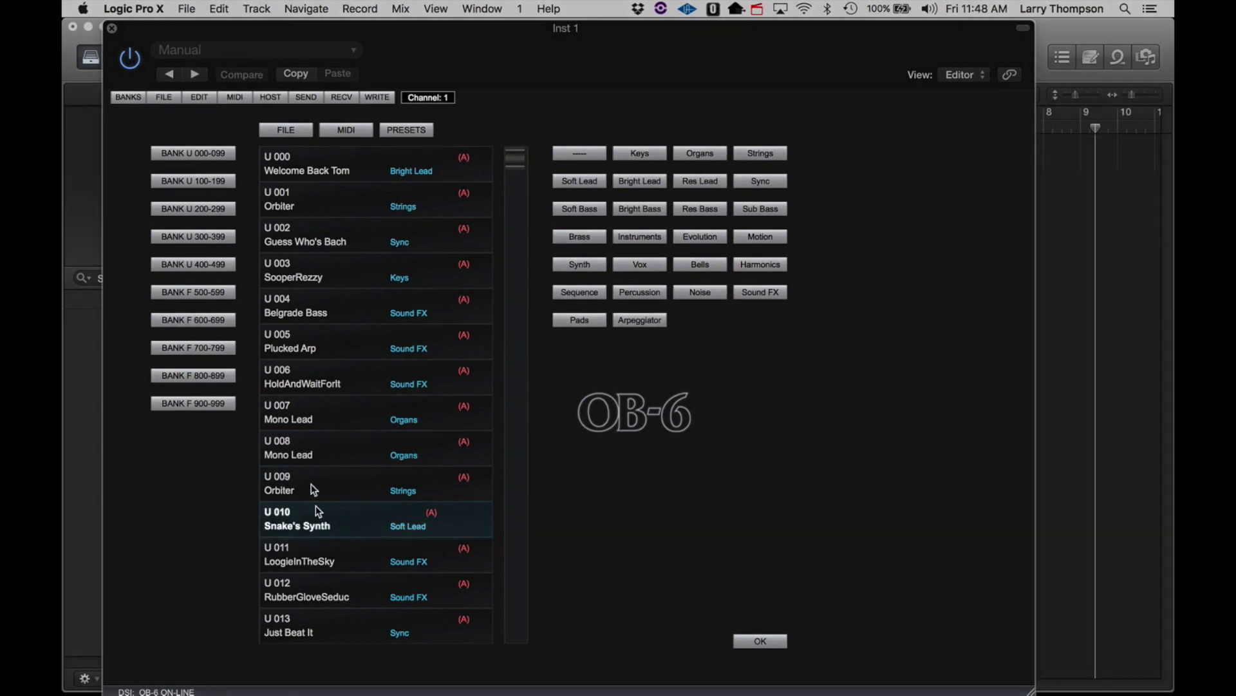
# Copy program U 001 Orbiter and paste it into slot U 007.
pyautogui.click(286, 203)
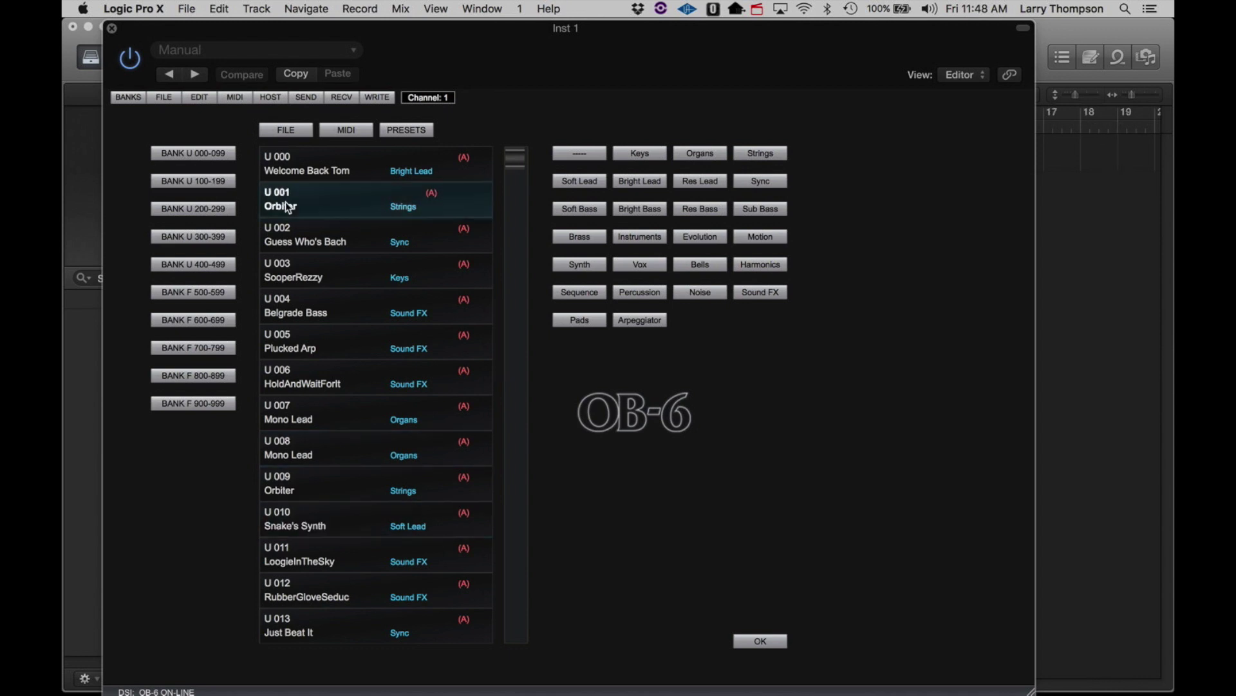
pyautogui.rightClick(285, 202)
pyautogui.click(308, 211)
pyautogui.click(319, 412)
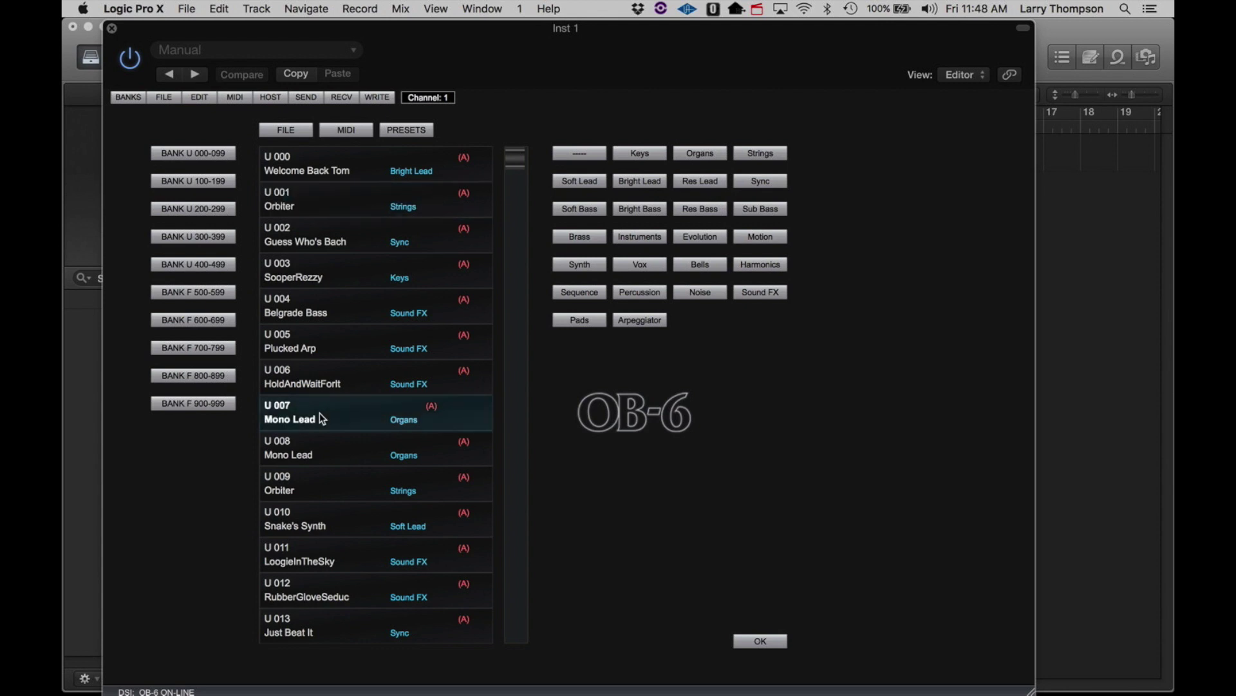
pyautogui.rightClick(319, 413)
pyautogui.click(354, 364)
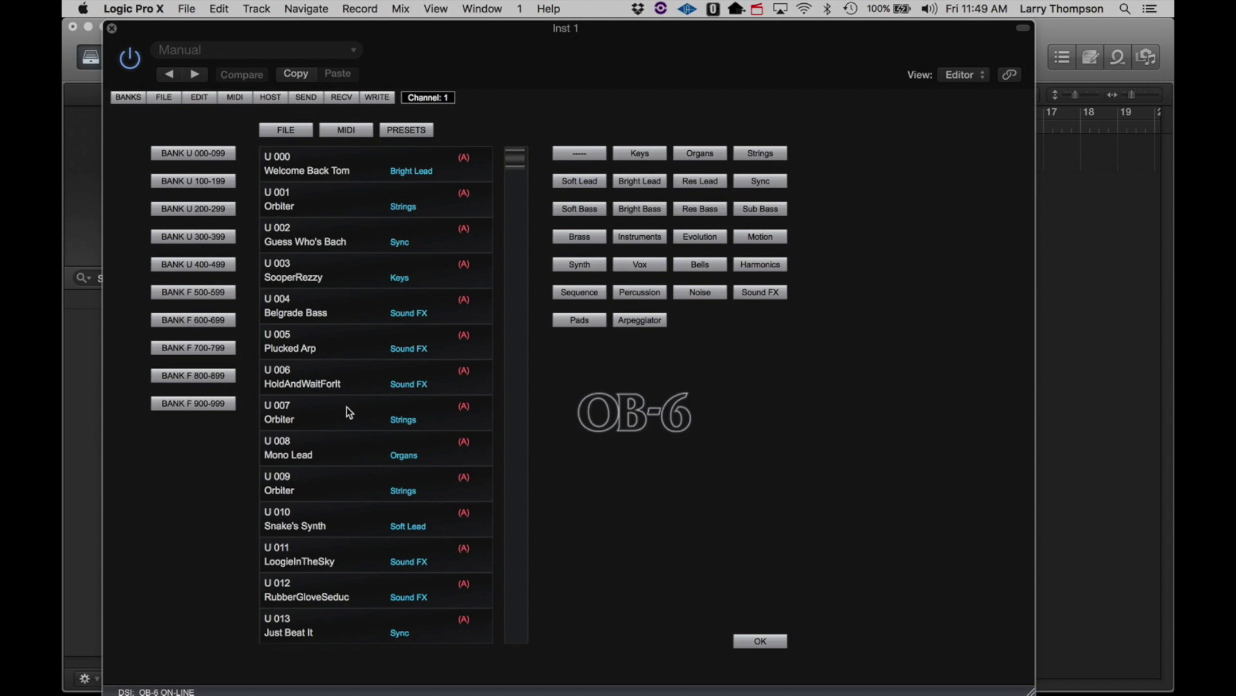
# Save program U 002 Guess Who's Bach as a file in the OB6 folder on the Desktop.
pyautogui.click(334, 246)
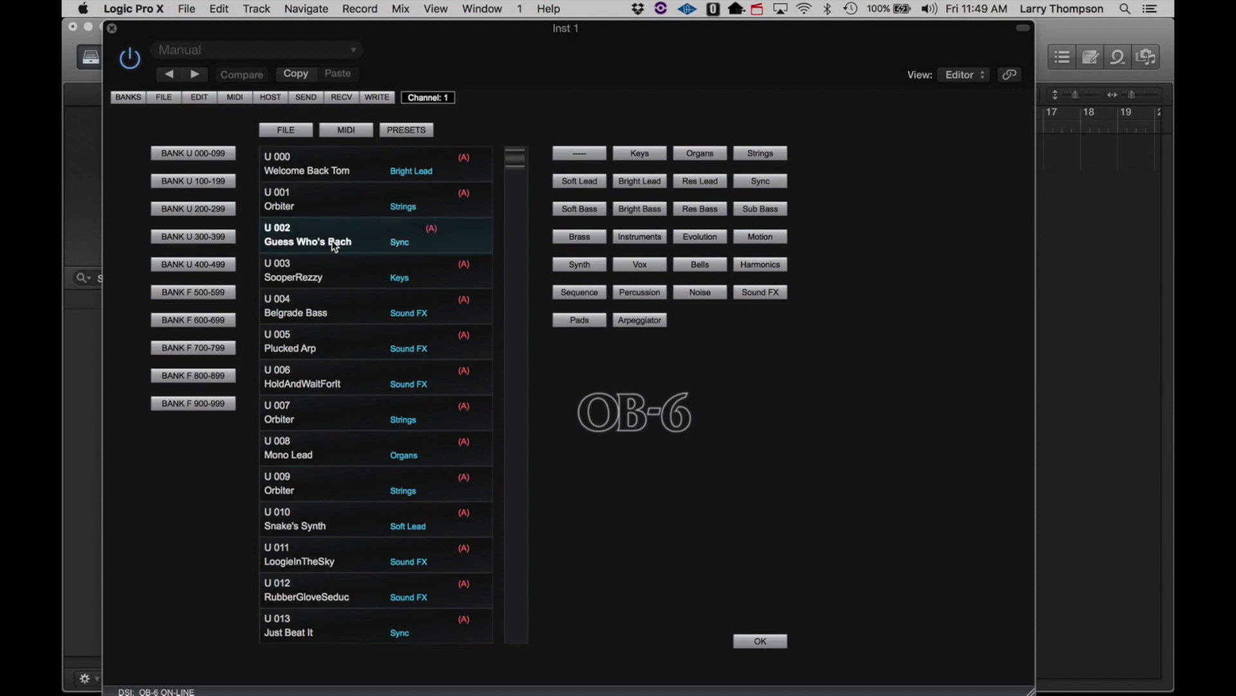
pyautogui.rightClick(331, 241)
pyautogui.click(358, 293)
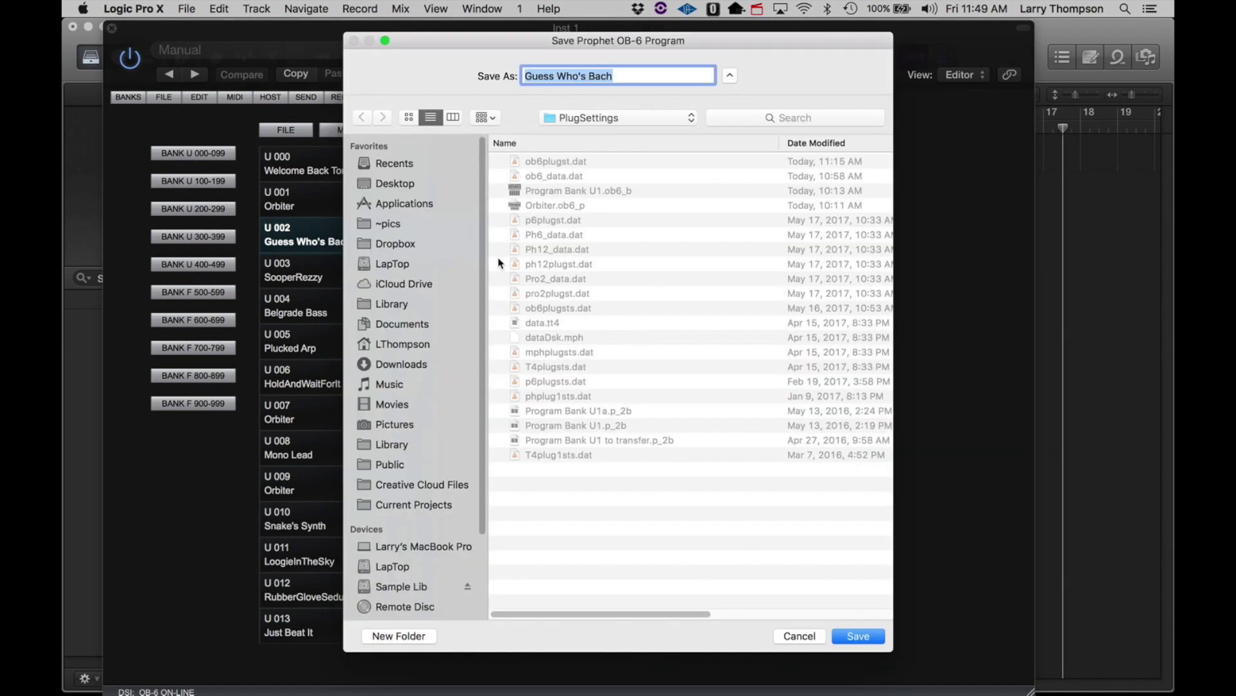
pyautogui.click(434, 184)
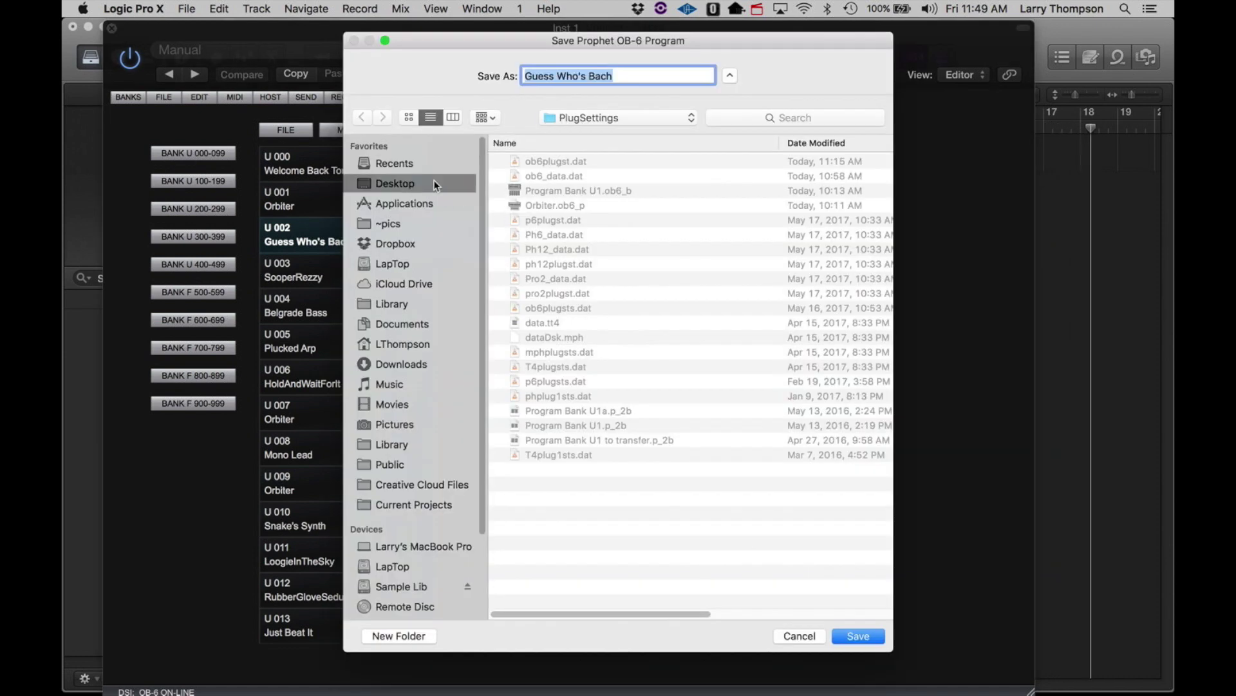
pyautogui.click(535, 163)
pyautogui.doubleClick(535, 162)
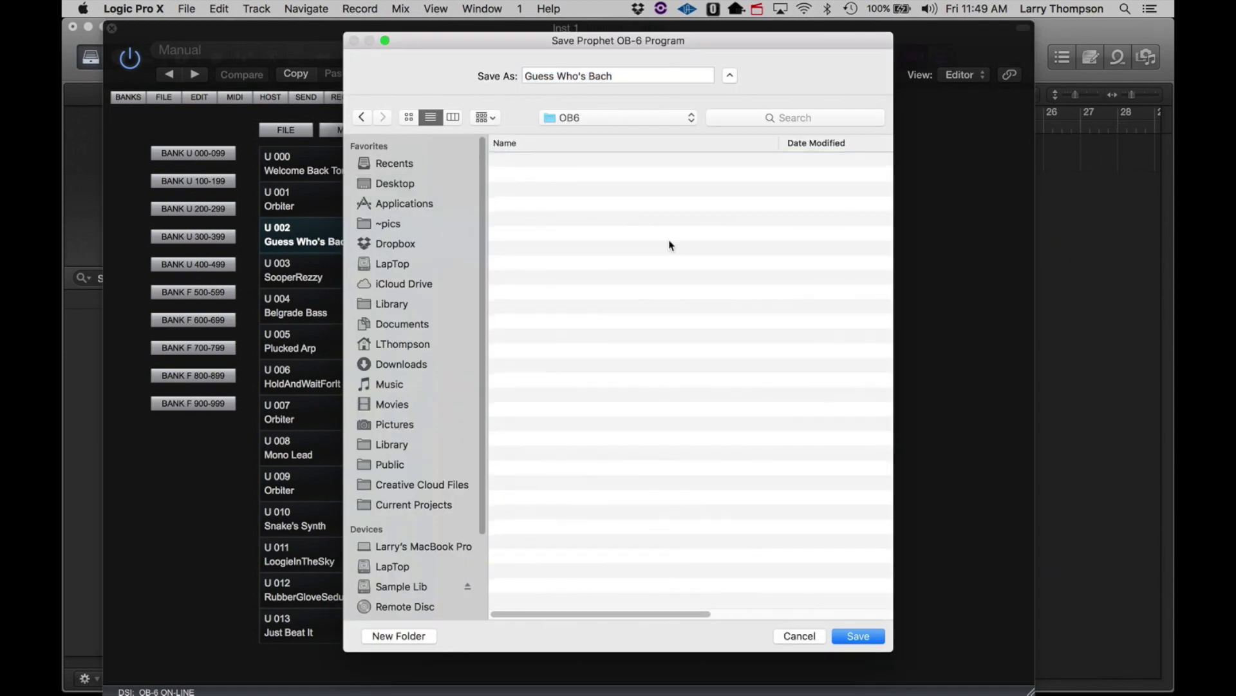
pyautogui.click(859, 636)
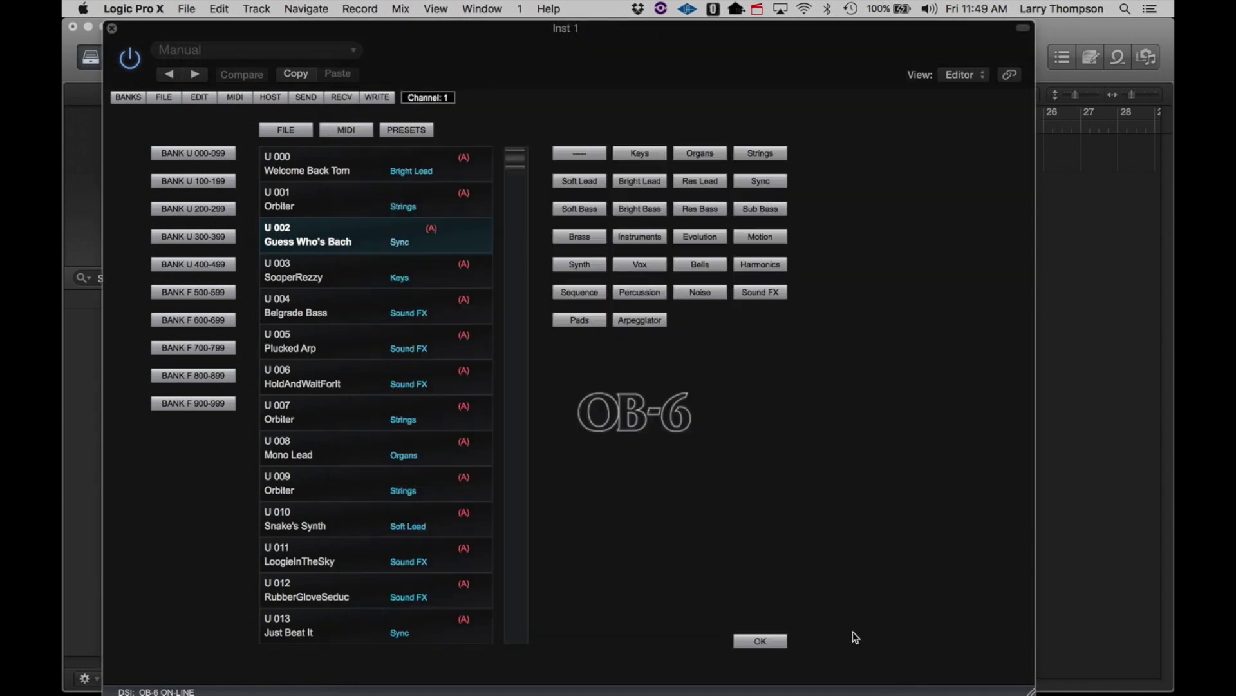
# Load the saved program file Guess Who's Bach.ob6_p from the OB6 folder into slot U 008.
pyautogui.click(290, 457)
pyautogui.rightClick(290, 458)
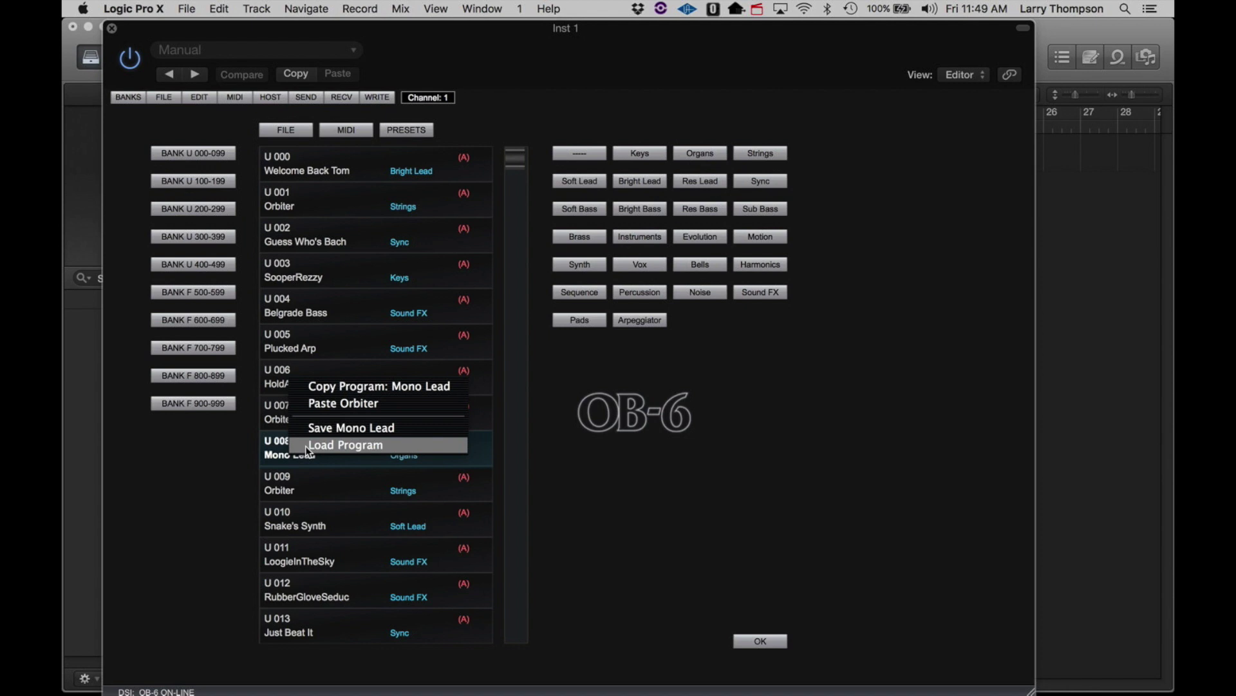
pyautogui.click(312, 446)
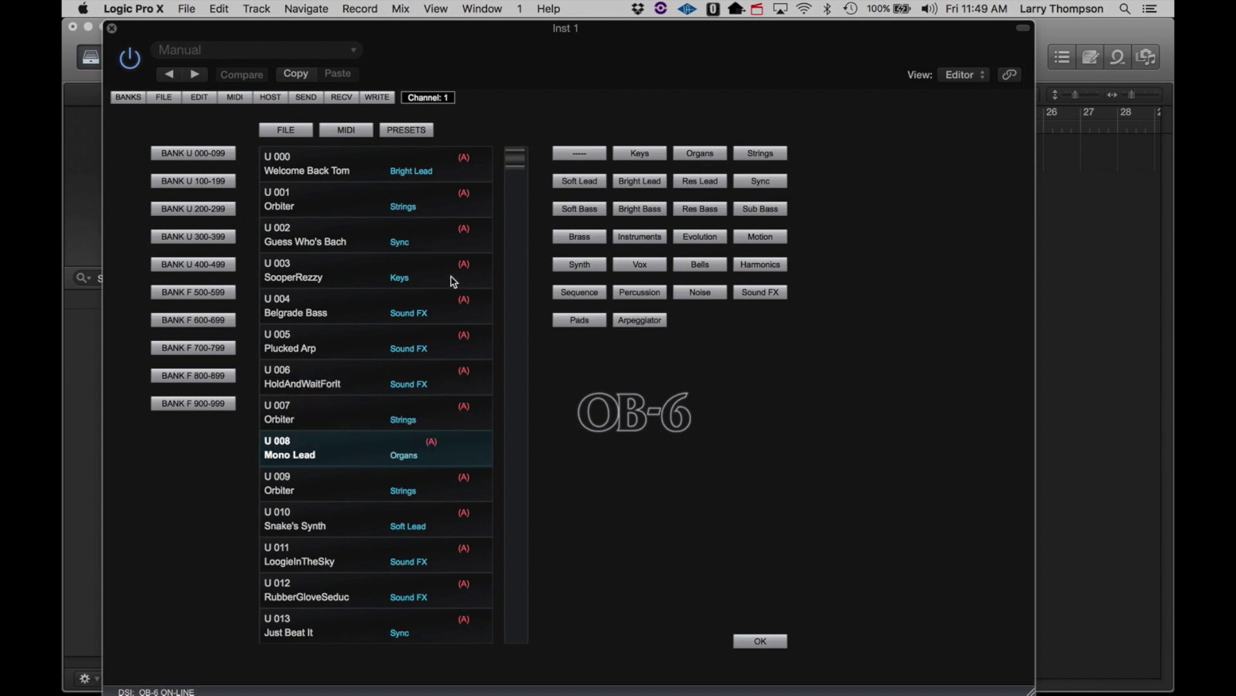
pyautogui.click(544, 161)
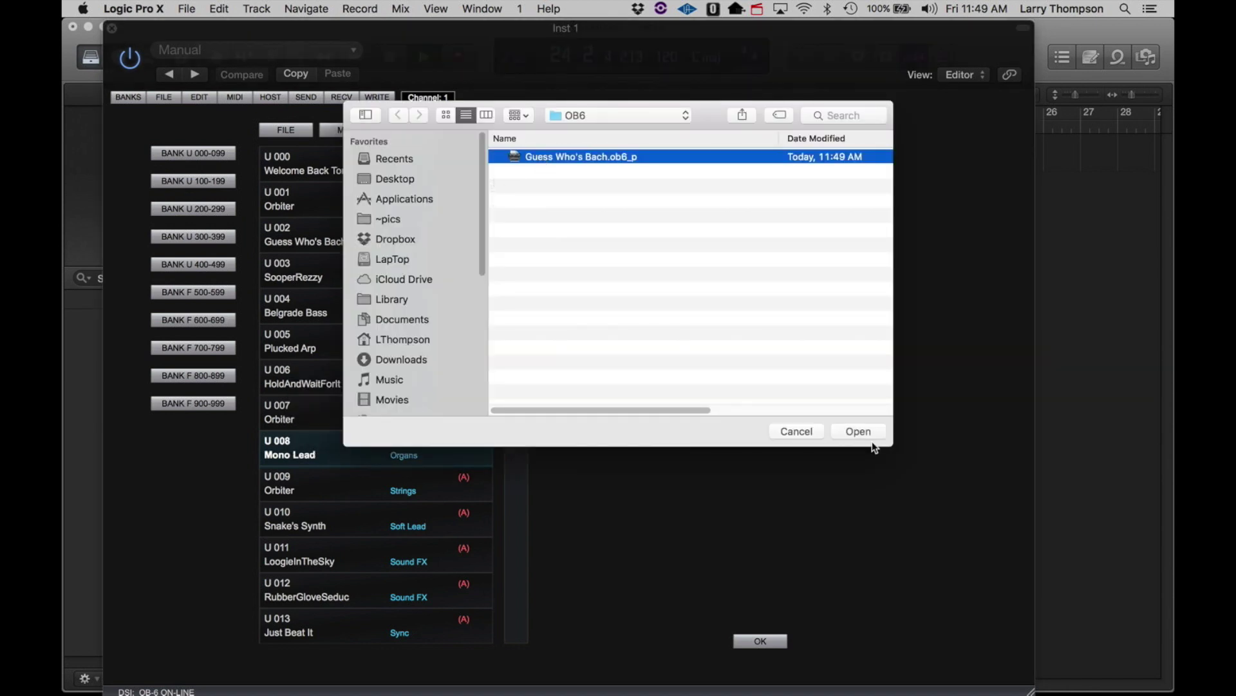
pyautogui.click(864, 432)
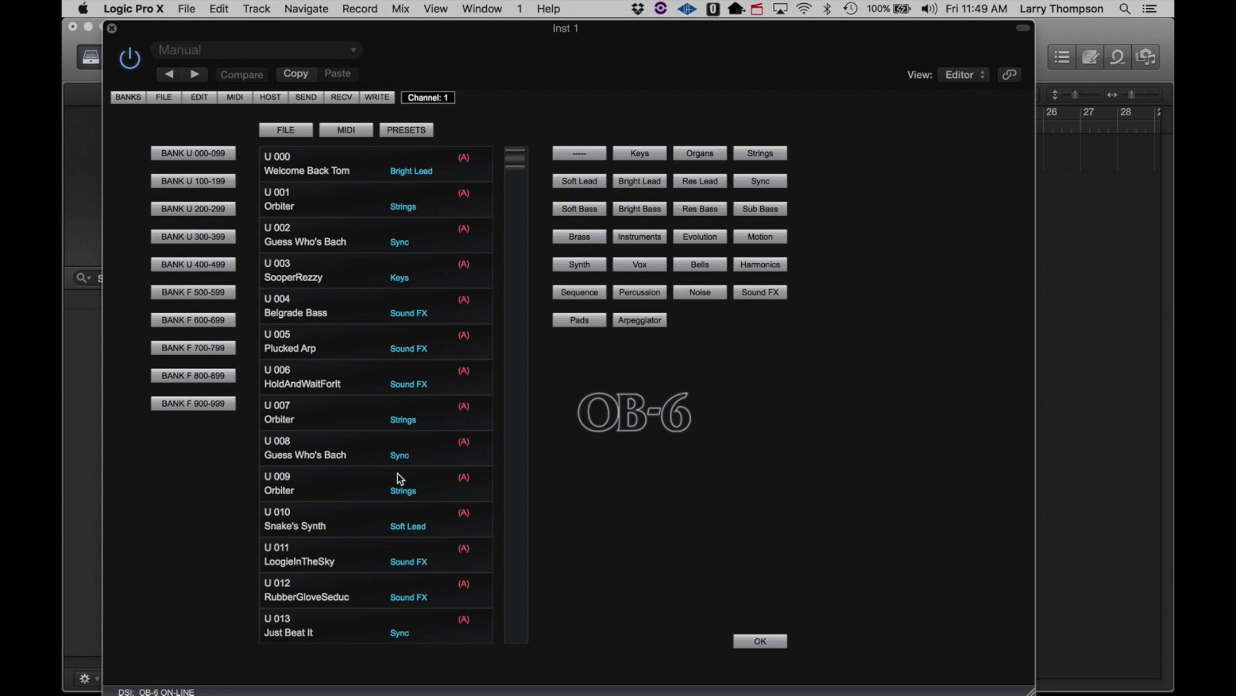
# Filter the program list by the categories Keys, Organs, Strings and Soft Lead in turn.
pyautogui.click(637, 157)
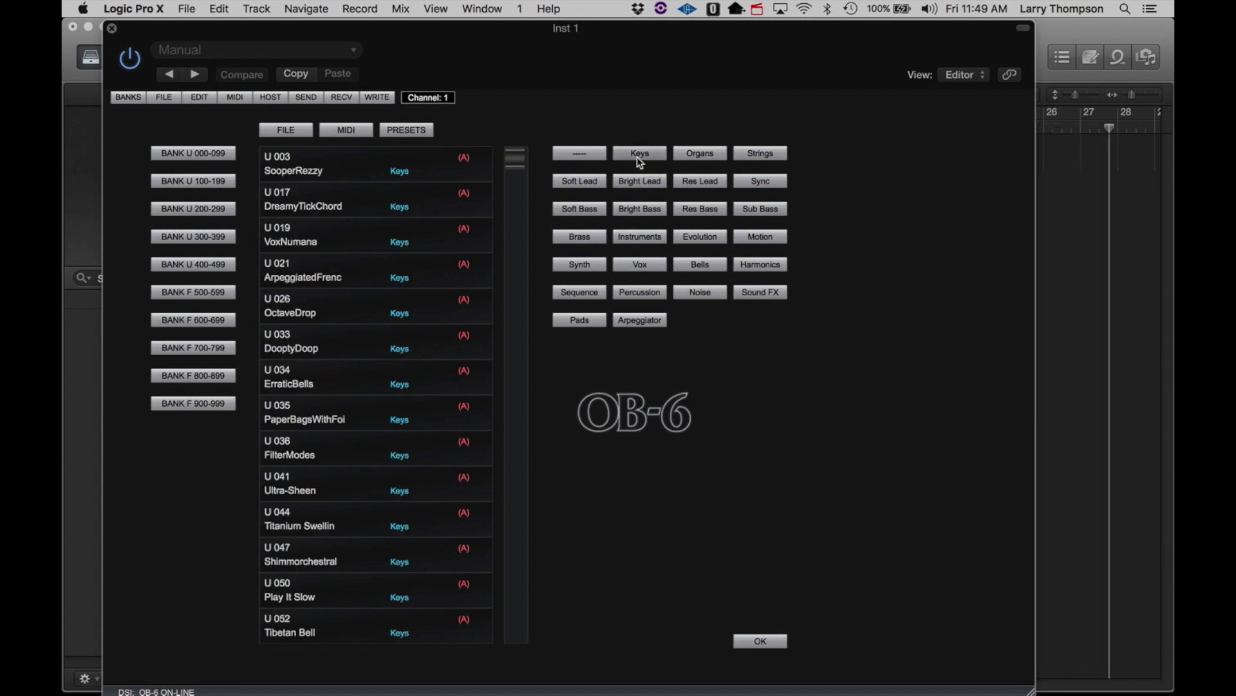
pyautogui.click(707, 159)
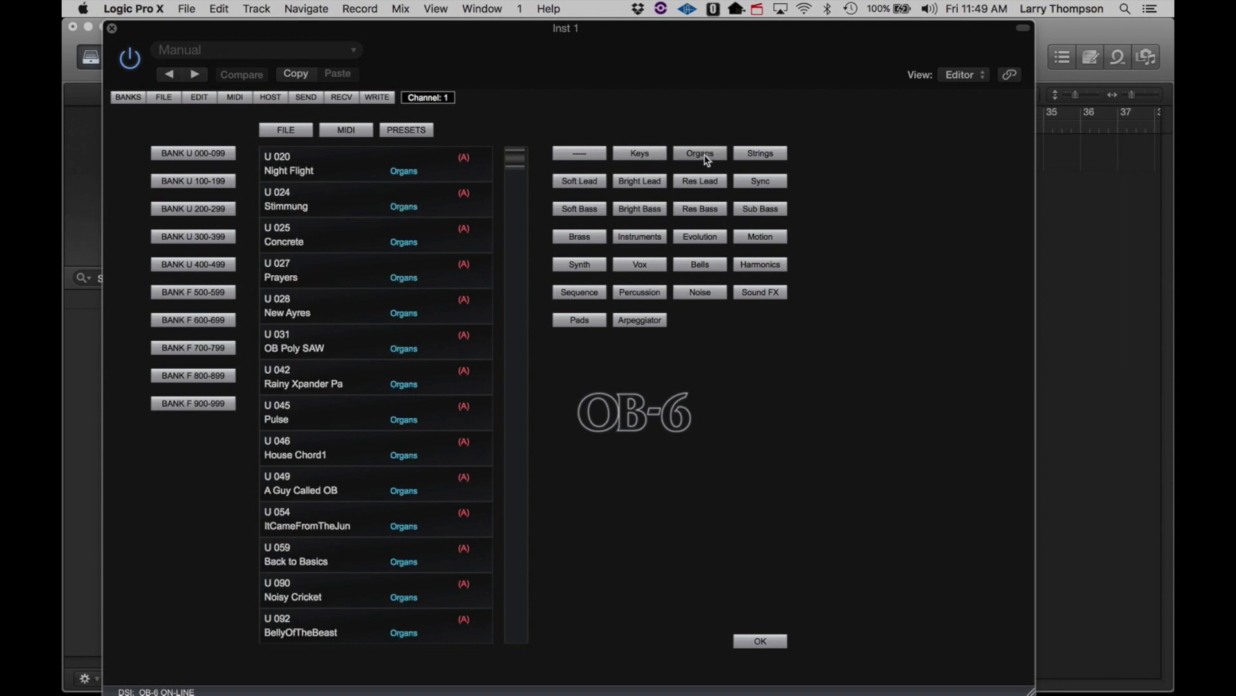
pyautogui.click(761, 161)
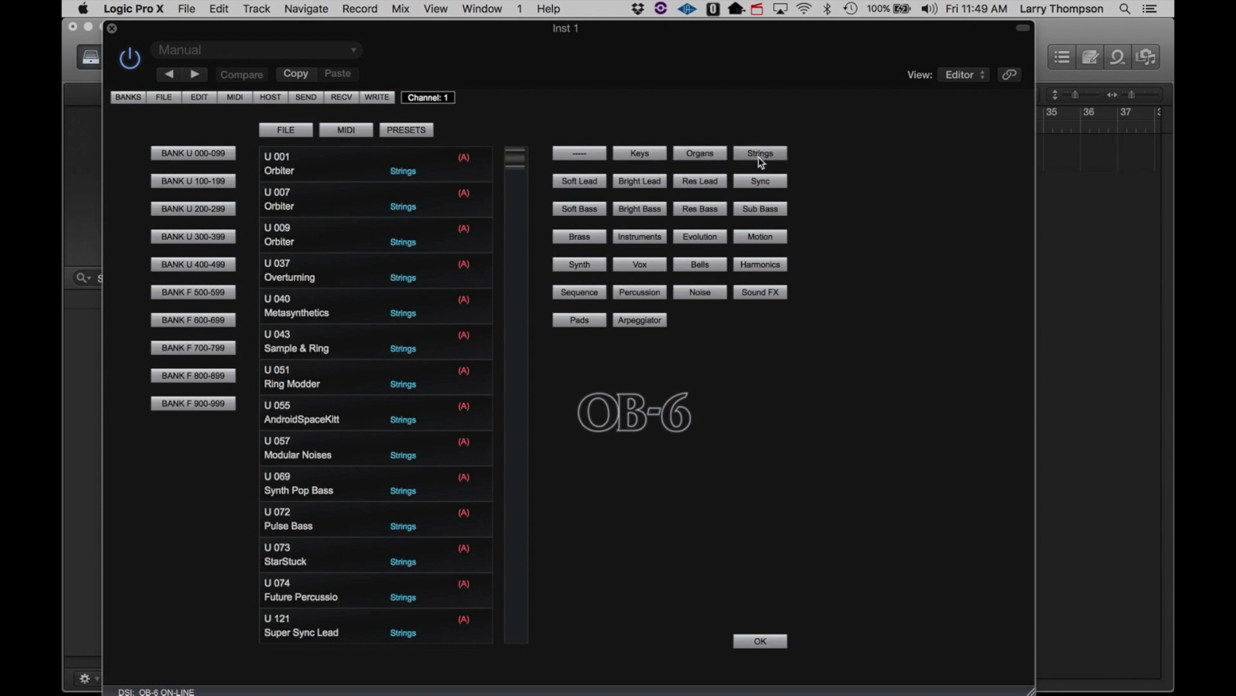
pyautogui.click(595, 180)
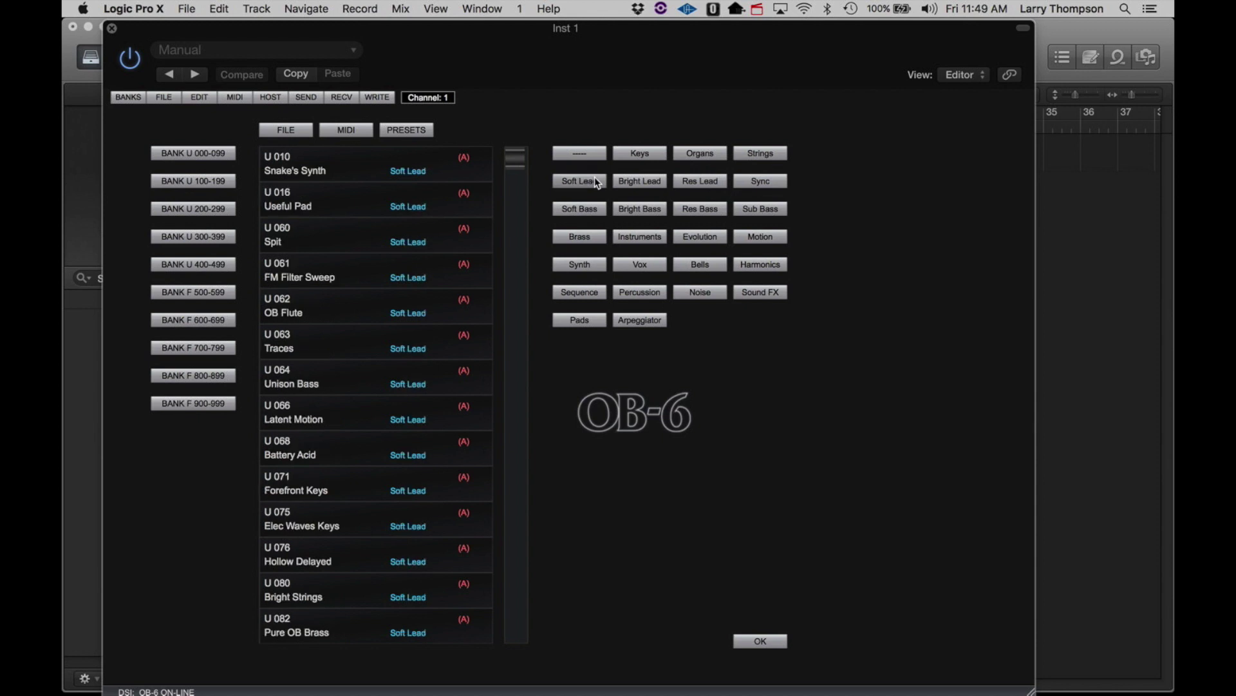
# Save program bank 000-099 as Program Bank U1 in the OB6 folder on the Desktop.
pyautogui.click(278, 134)
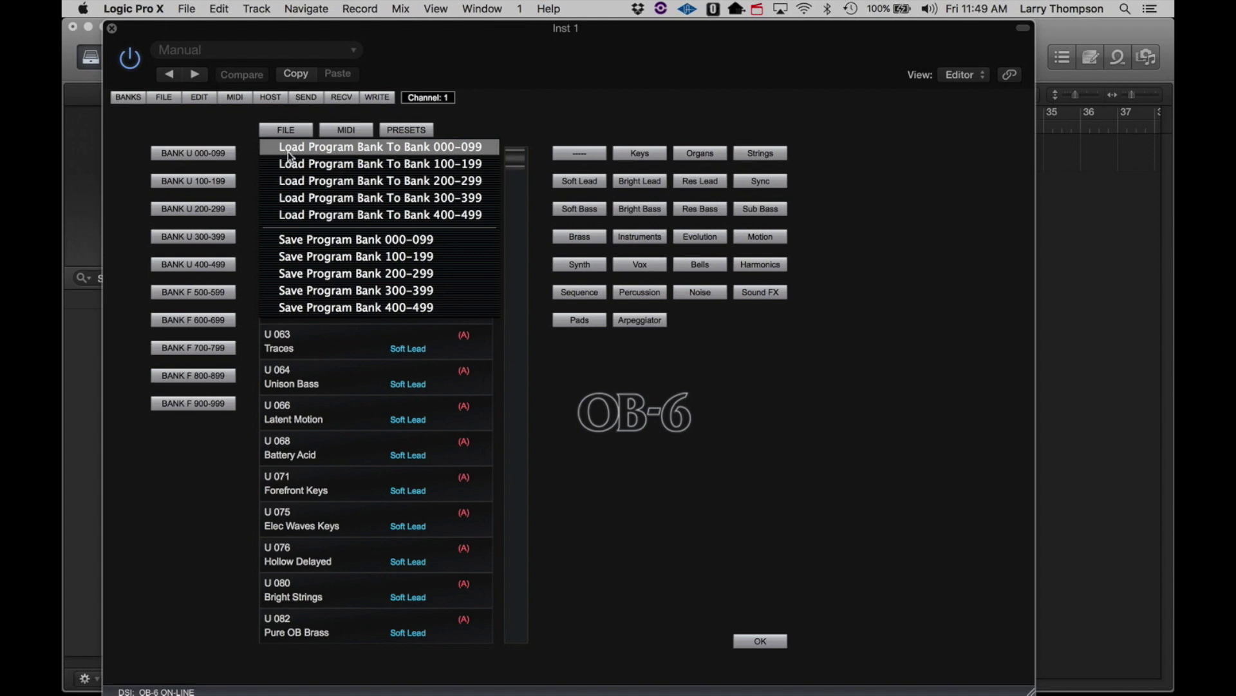
pyautogui.click(291, 241)
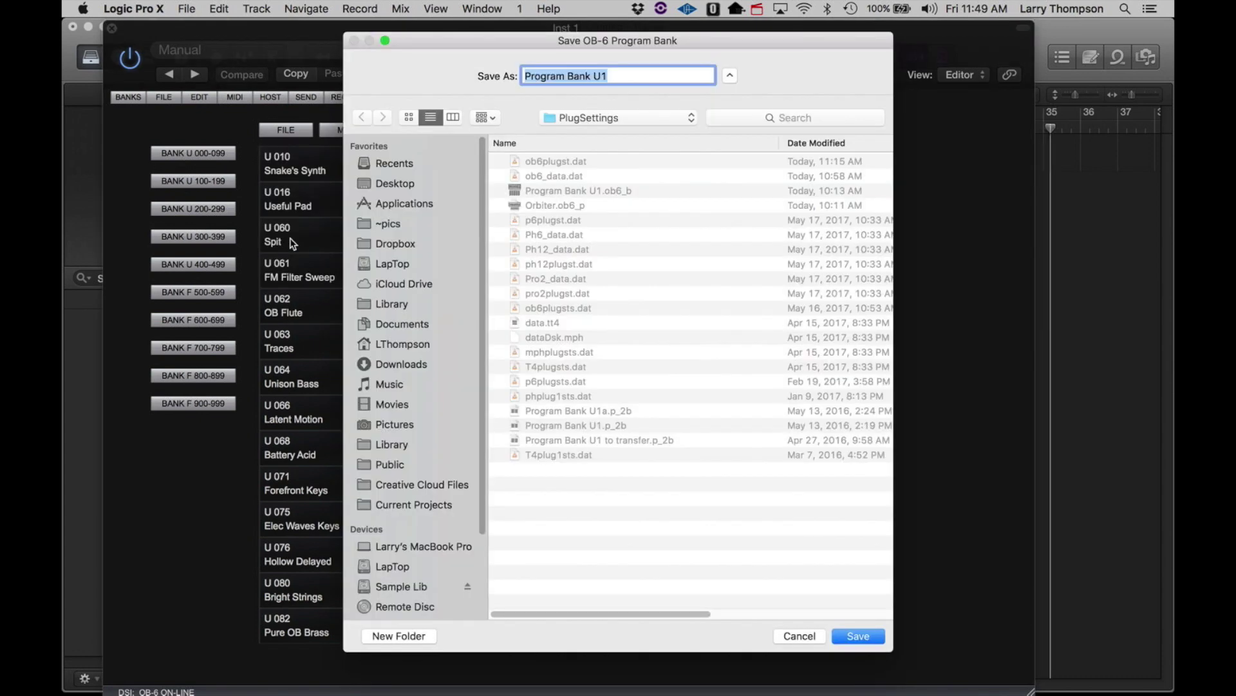
pyautogui.click(388, 183)
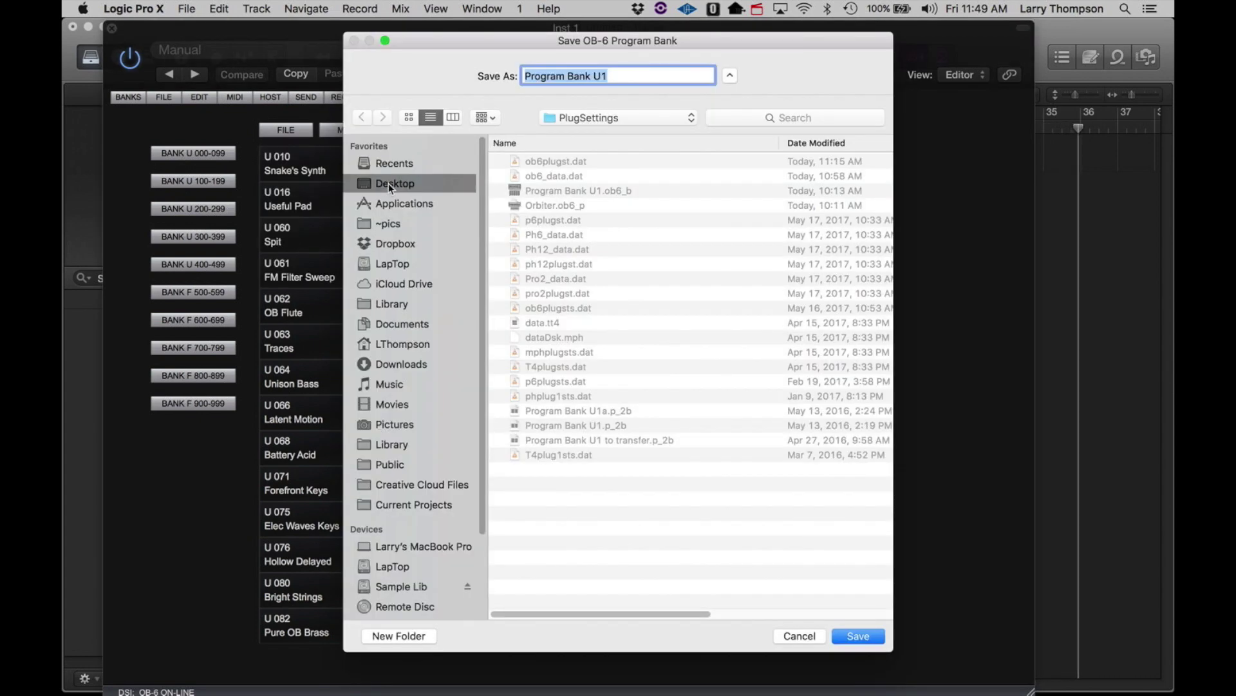
pyautogui.doubleClick(529, 161)
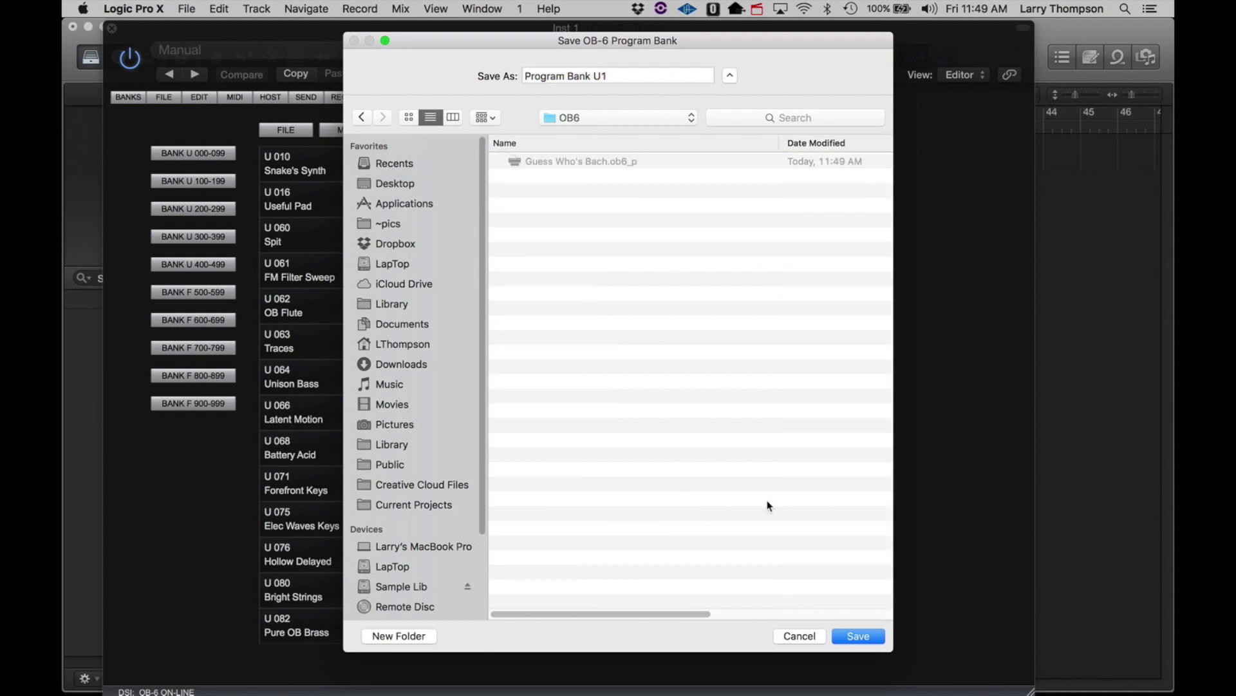
pyautogui.click(858, 636)
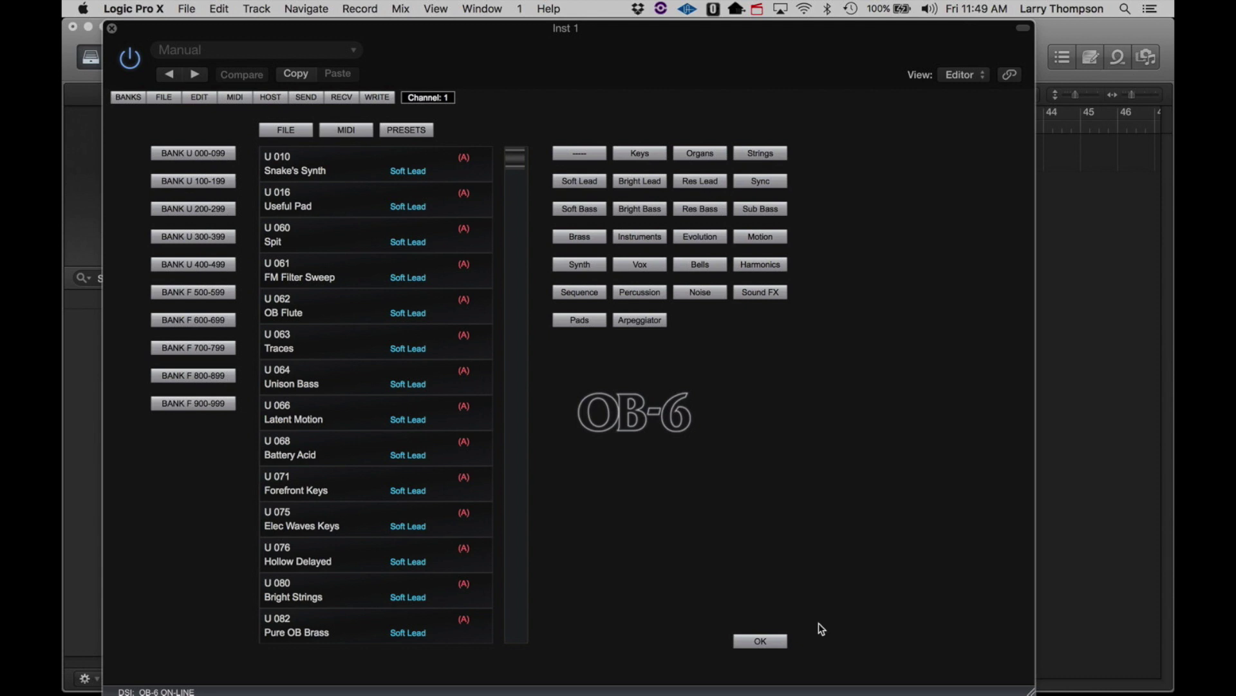
pyautogui.click(289, 132)
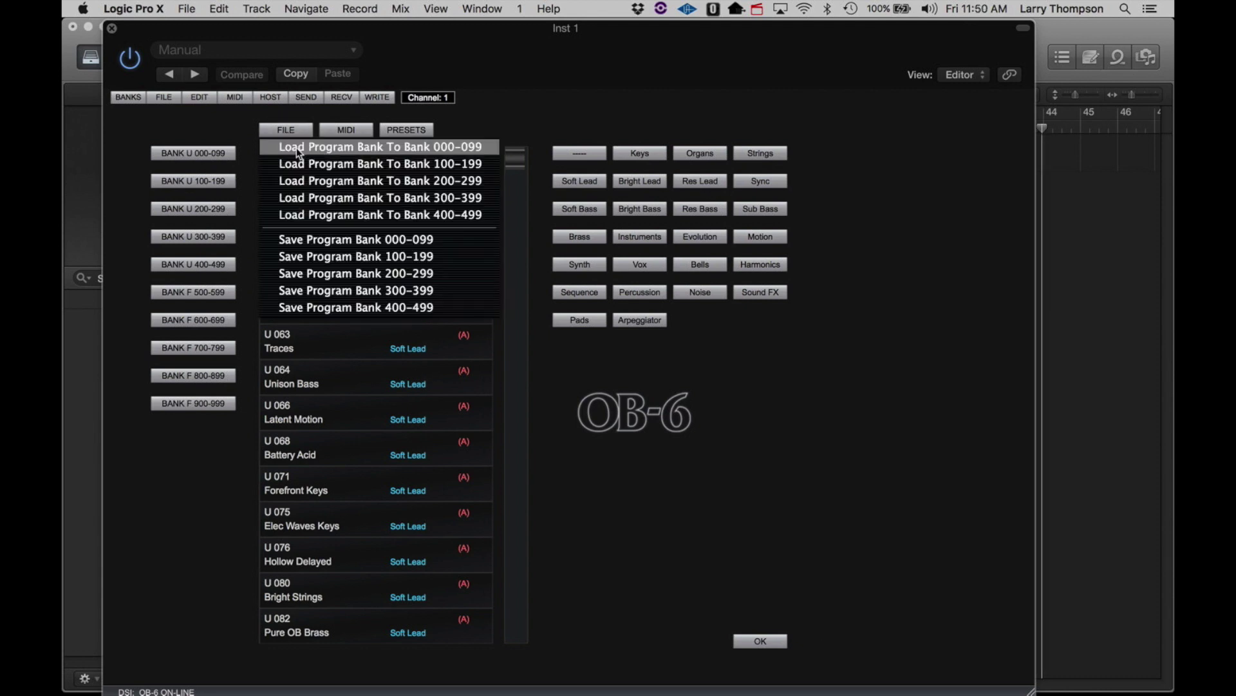
pyautogui.click(297, 147)
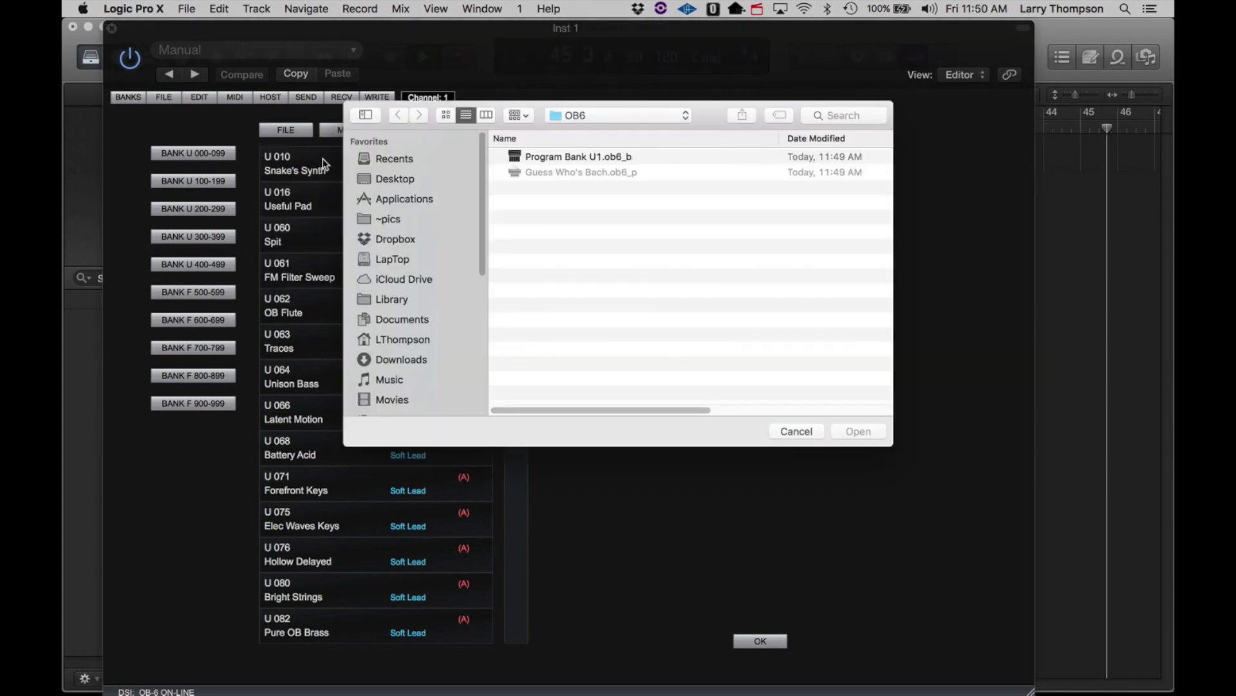
pyautogui.click(513, 159)
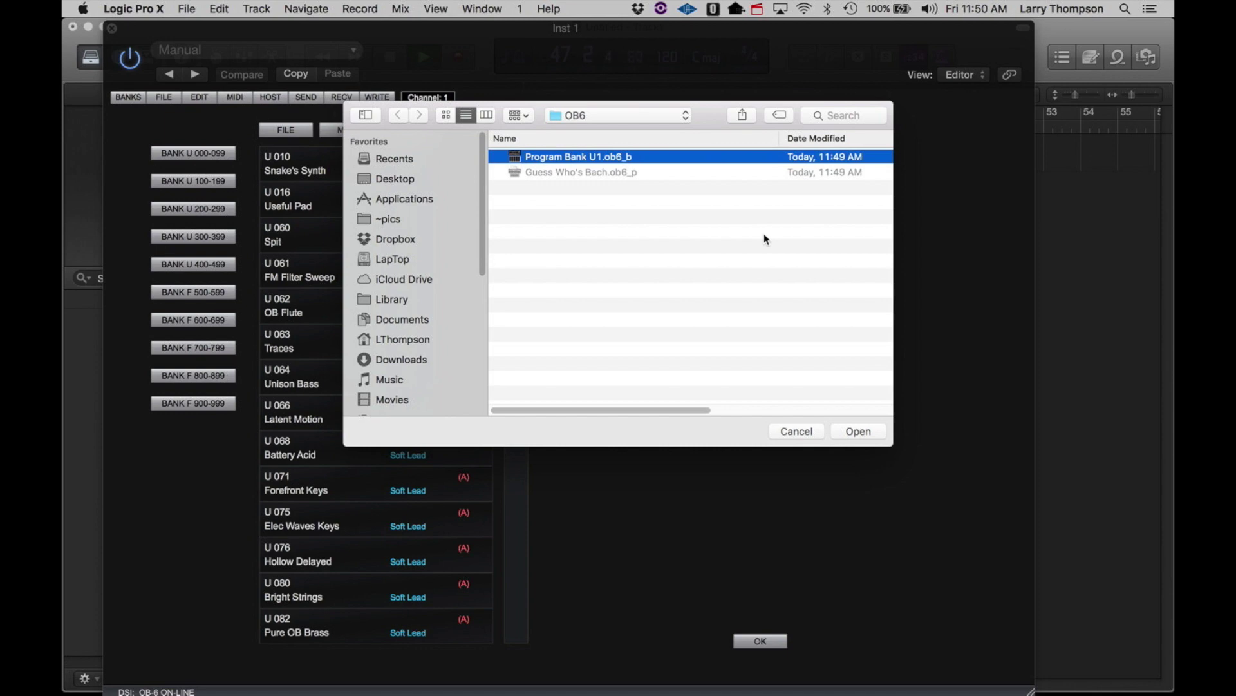
pyautogui.click(796, 431)
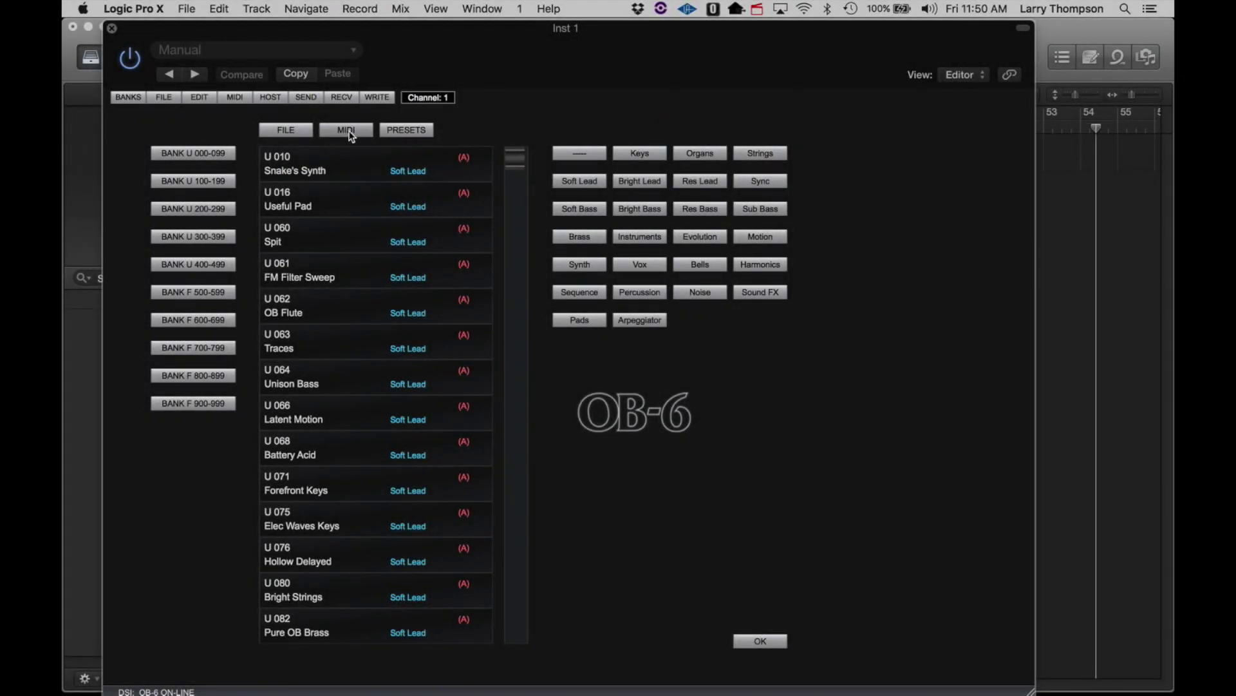
# Receive User Bank 000-099 from the OB-6 over MIDI, and request all user banks as well.
pyautogui.click(350, 134)
pyautogui.moveTo(351, 148)
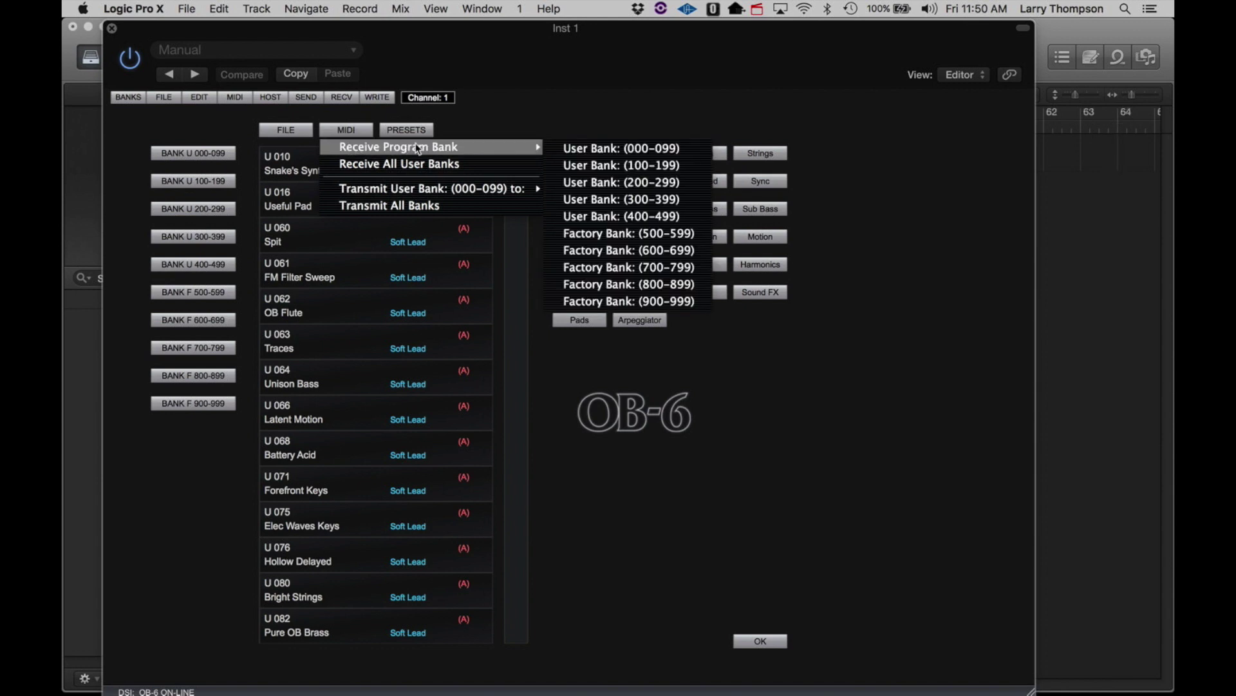
pyautogui.click(567, 152)
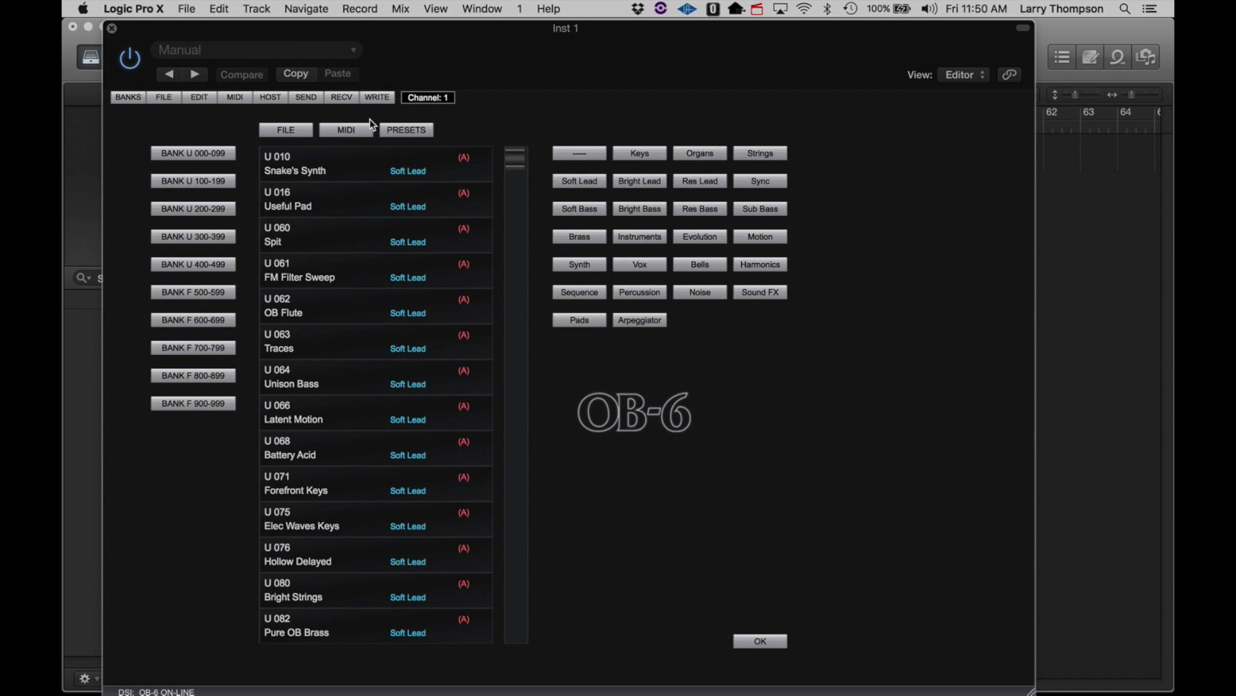
pyautogui.click(358, 132)
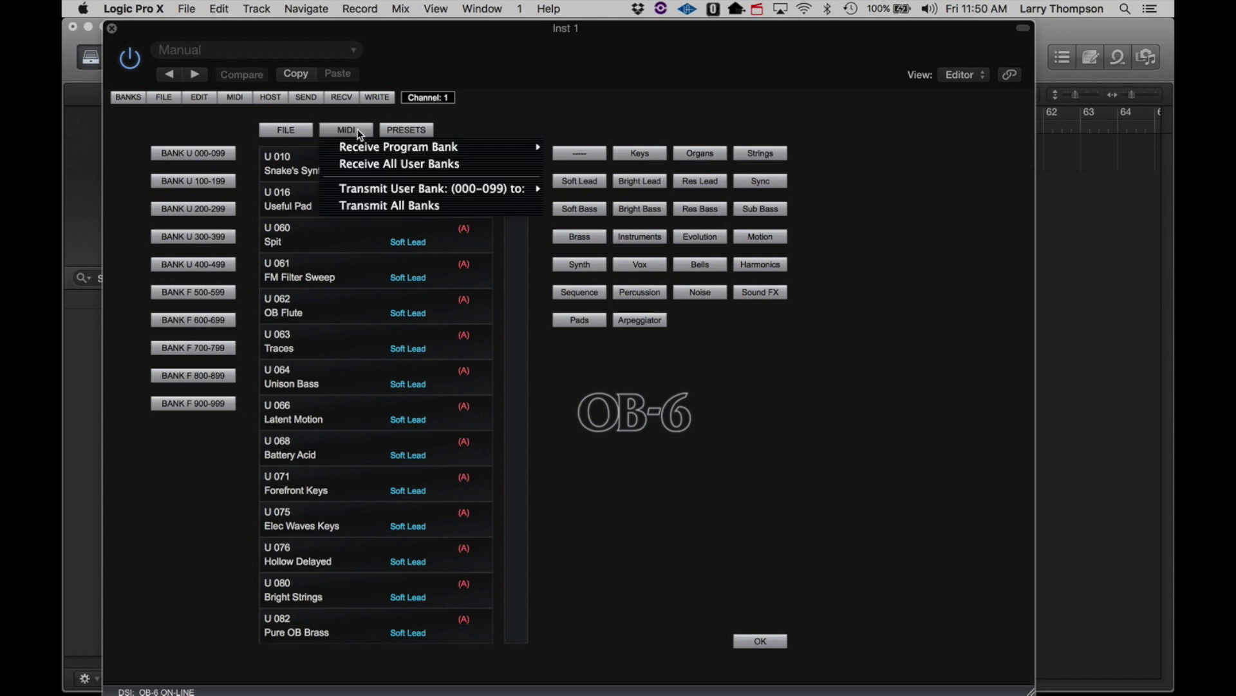
pyautogui.click(372, 164)
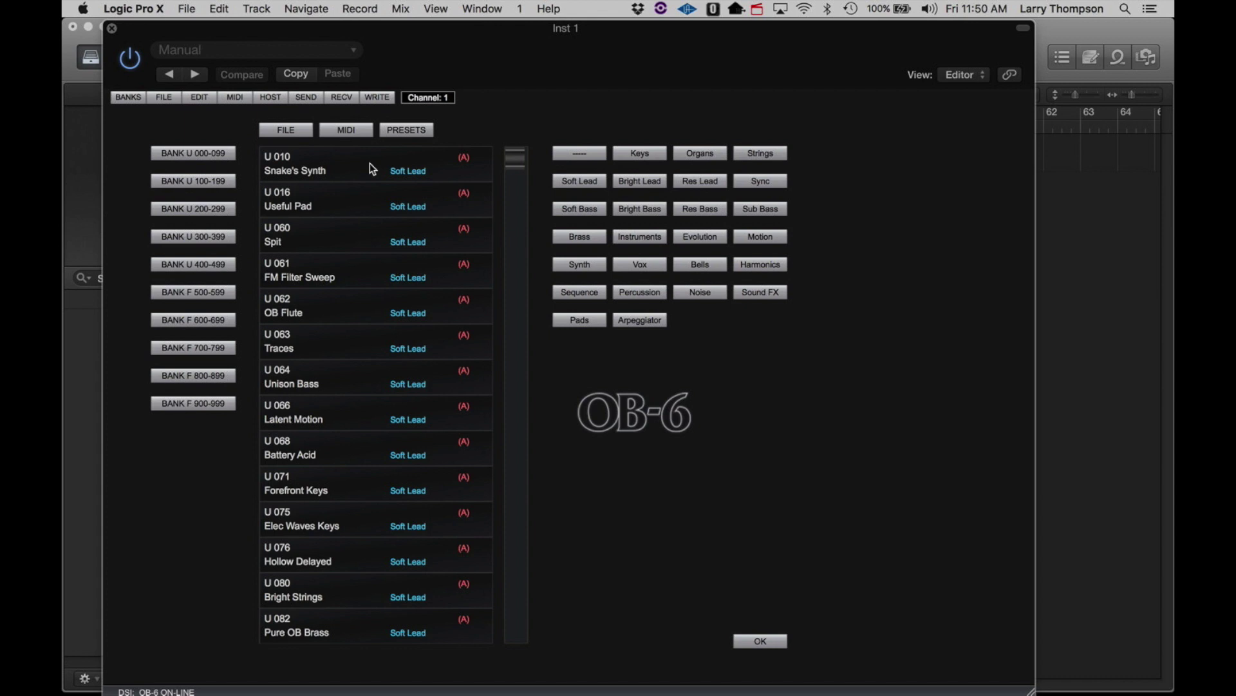
# Transmit User Bank 000-099 to the OB-6 over MIDI.
pyautogui.click(351, 133)
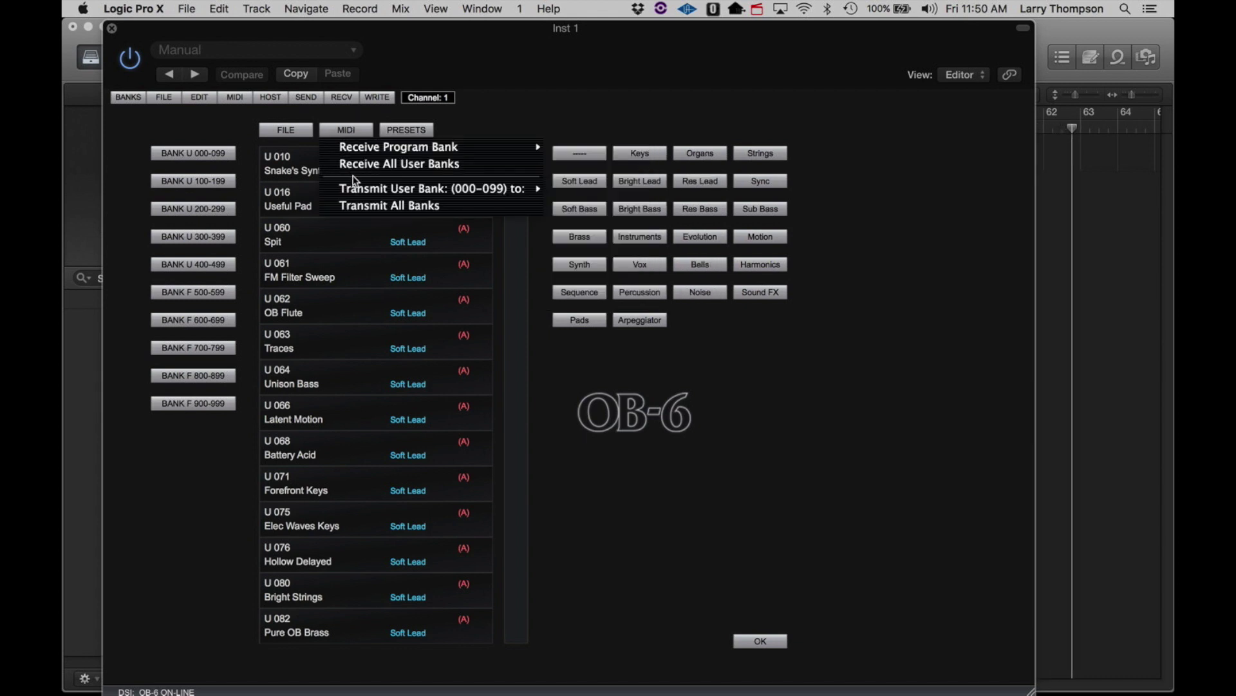
pyautogui.moveTo(516, 188)
pyautogui.click(571, 190)
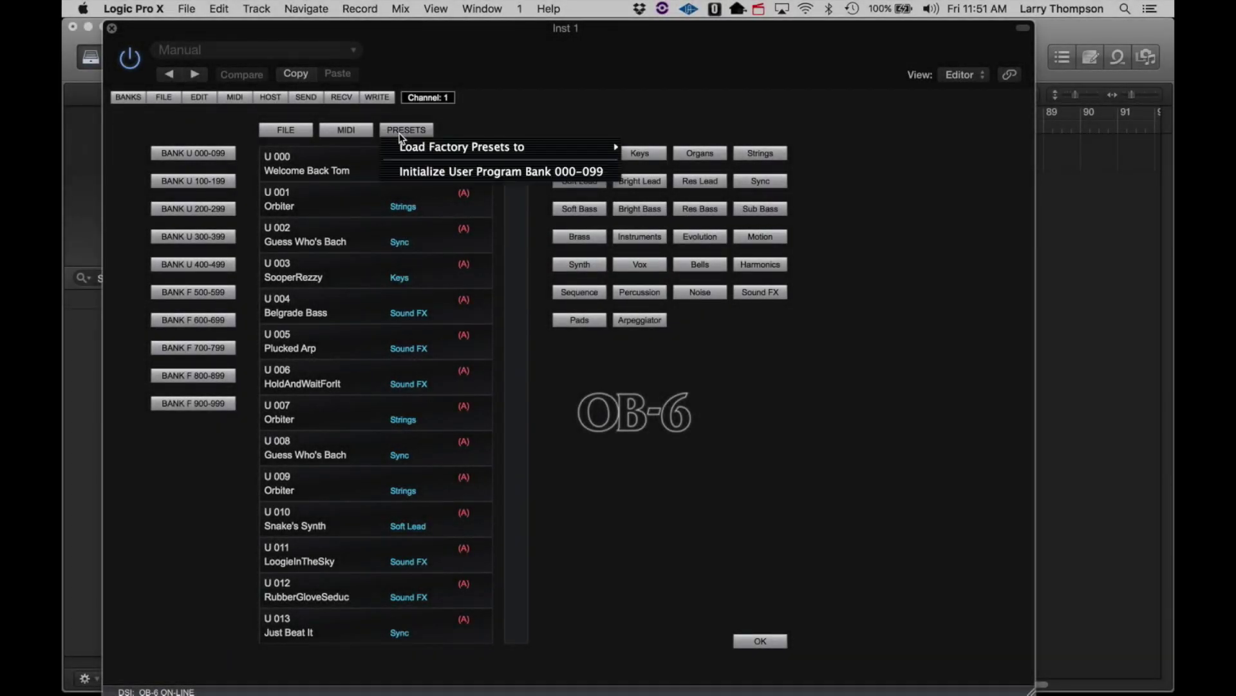
pyautogui.moveTo(404, 152)
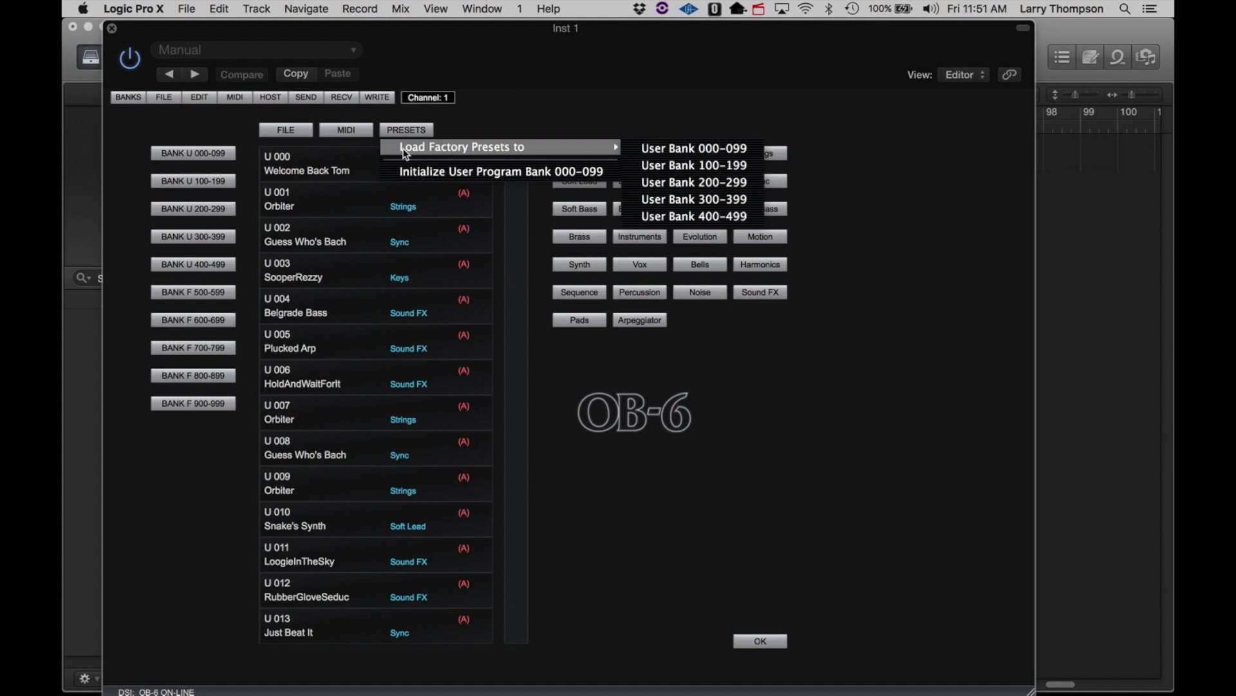
pyautogui.click(478, 124)
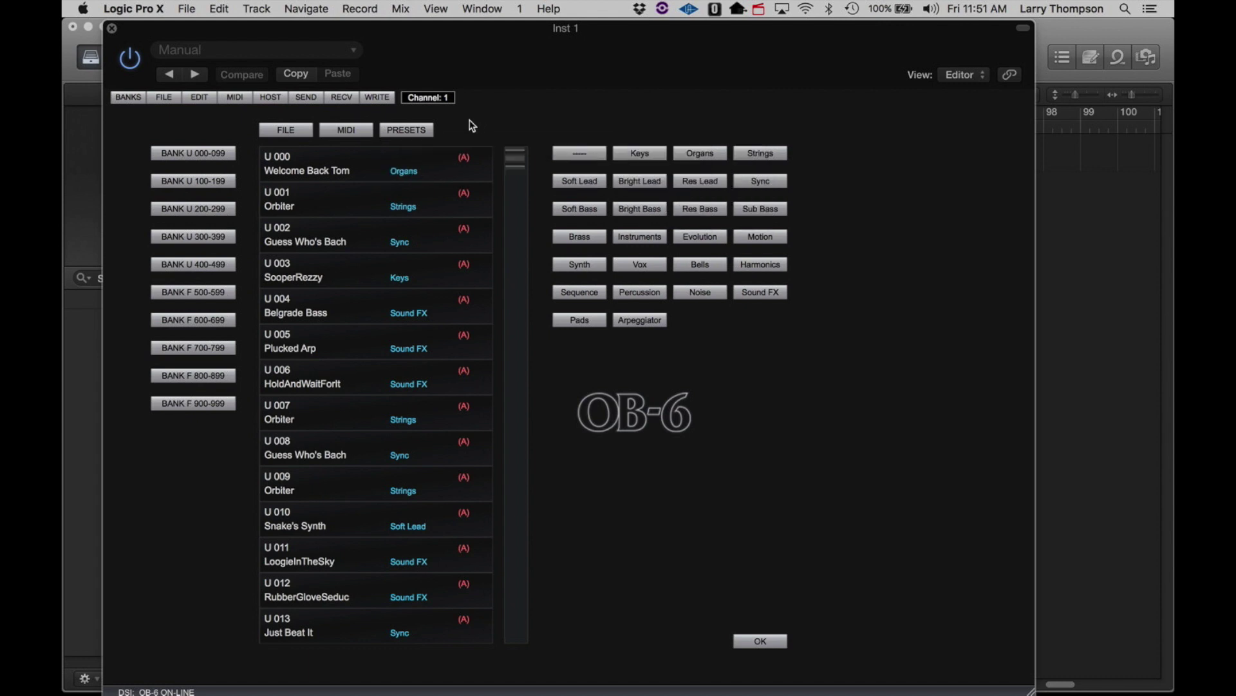
pyautogui.click(392, 130)
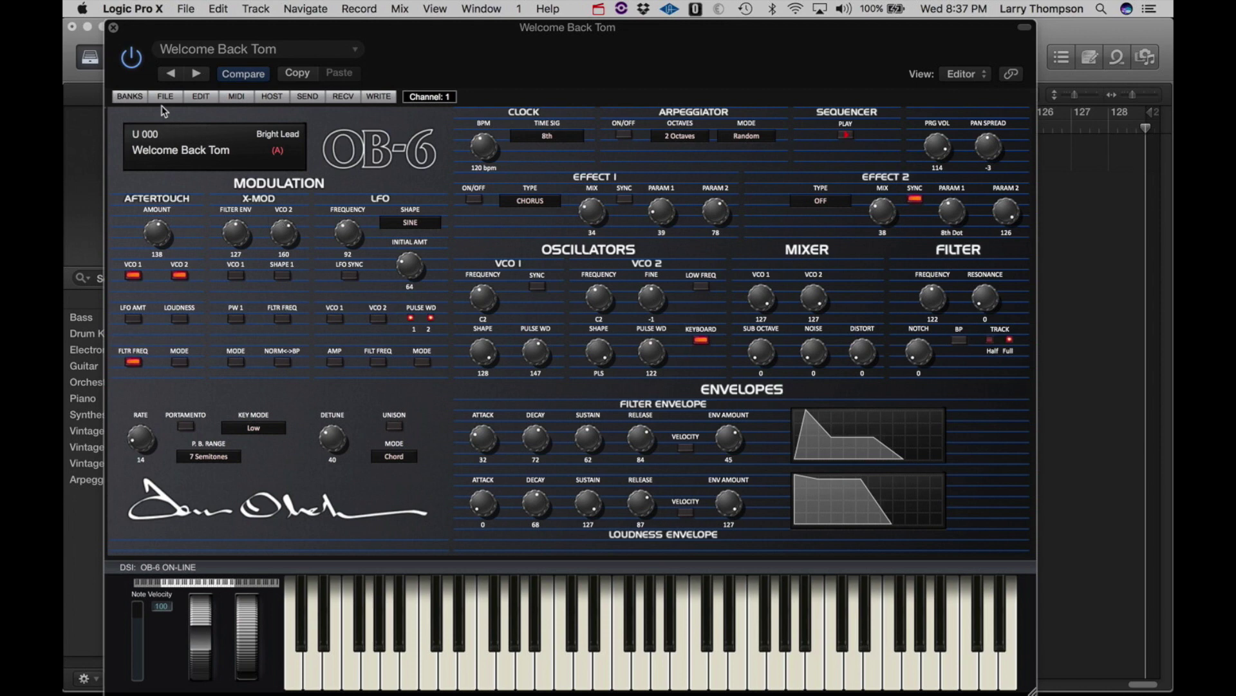
# Save the current program as Welcome Back Tom 2 in the OB6 Data folder on the Desktop.
pyautogui.click(165, 97)
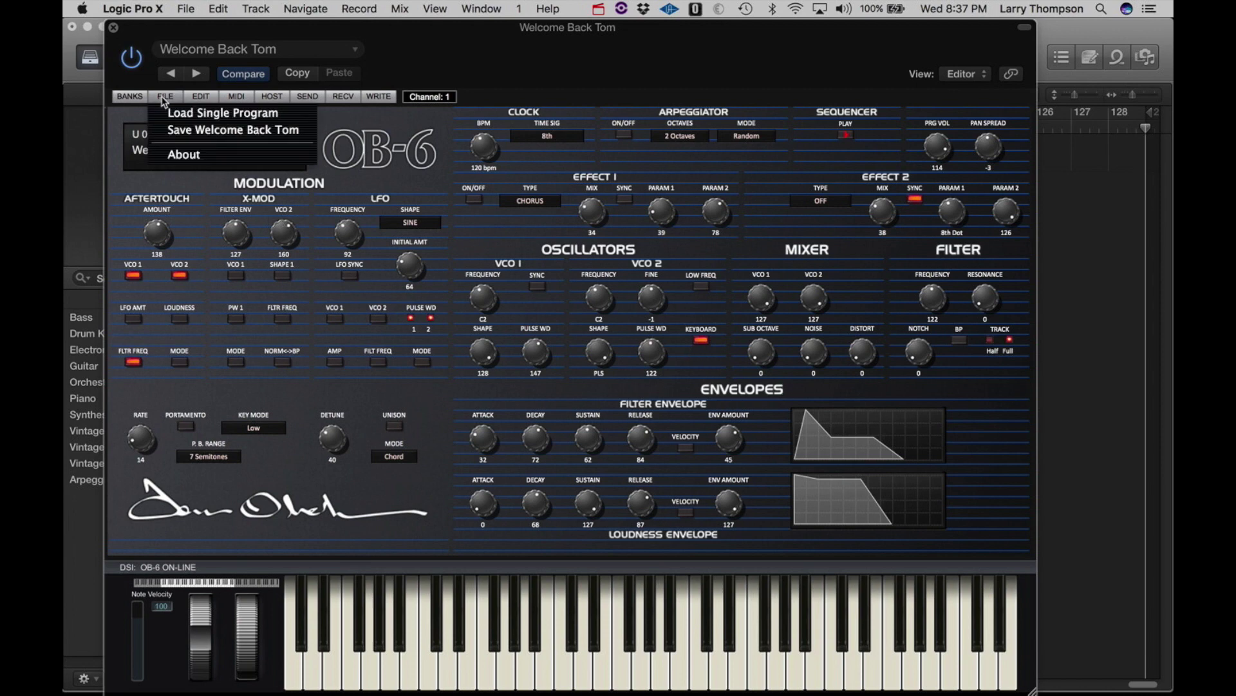
pyautogui.click(176, 131)
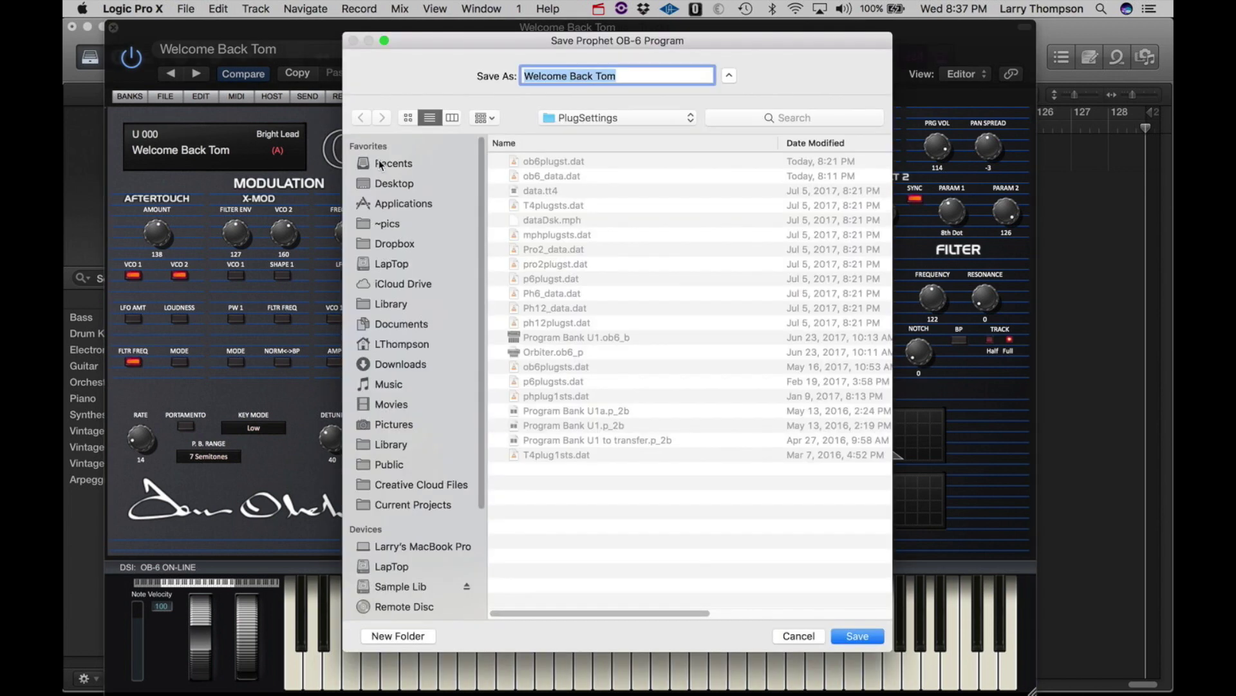
pyautogui.click(393, 185)
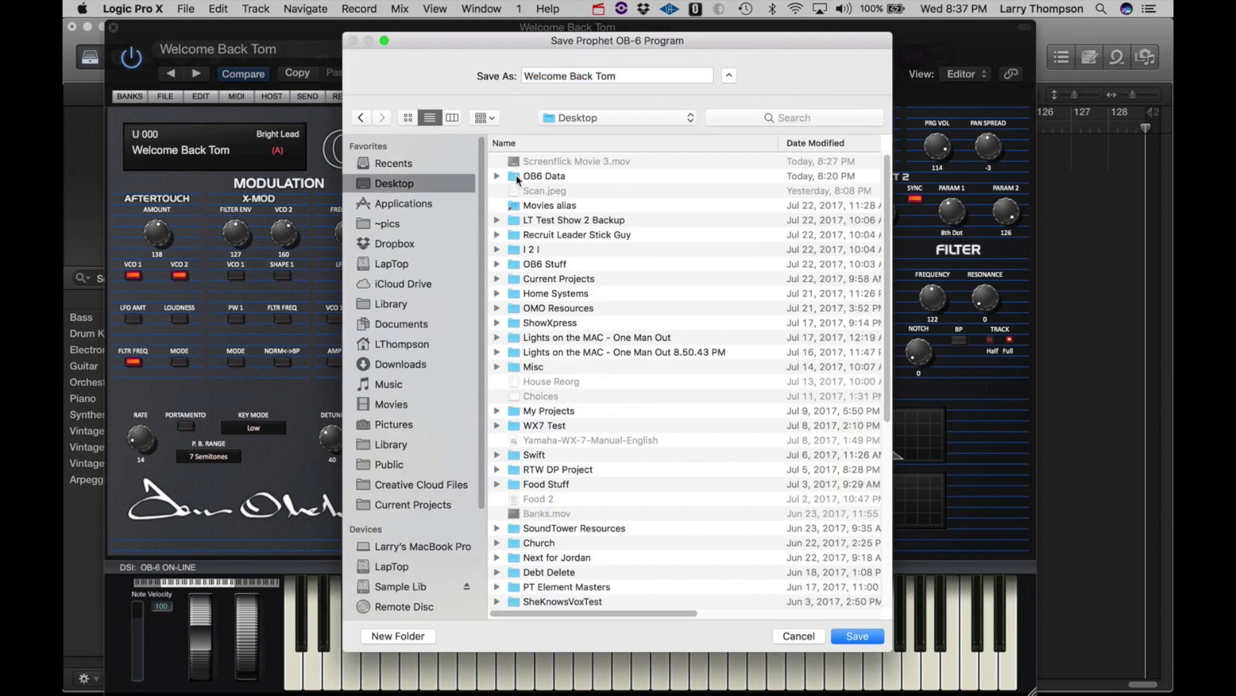
pyautogui.doubleClick(517, 177)
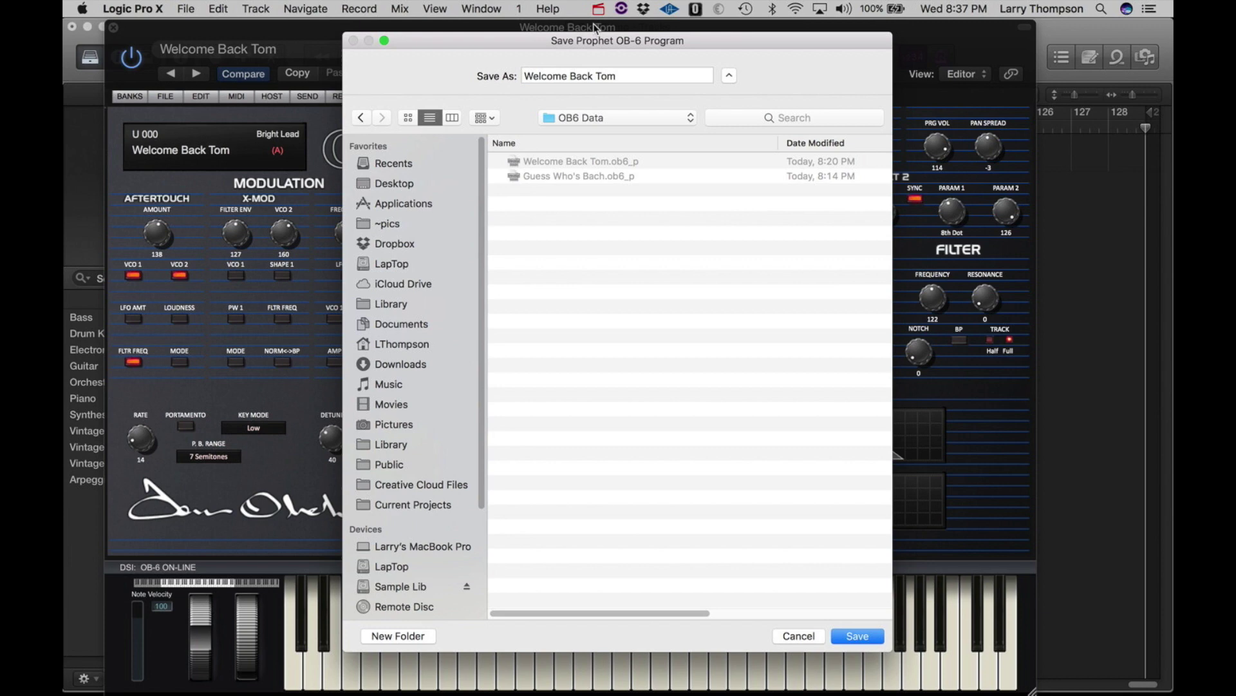
pyautogui.click(618, 70)
pyautogui.write('2')
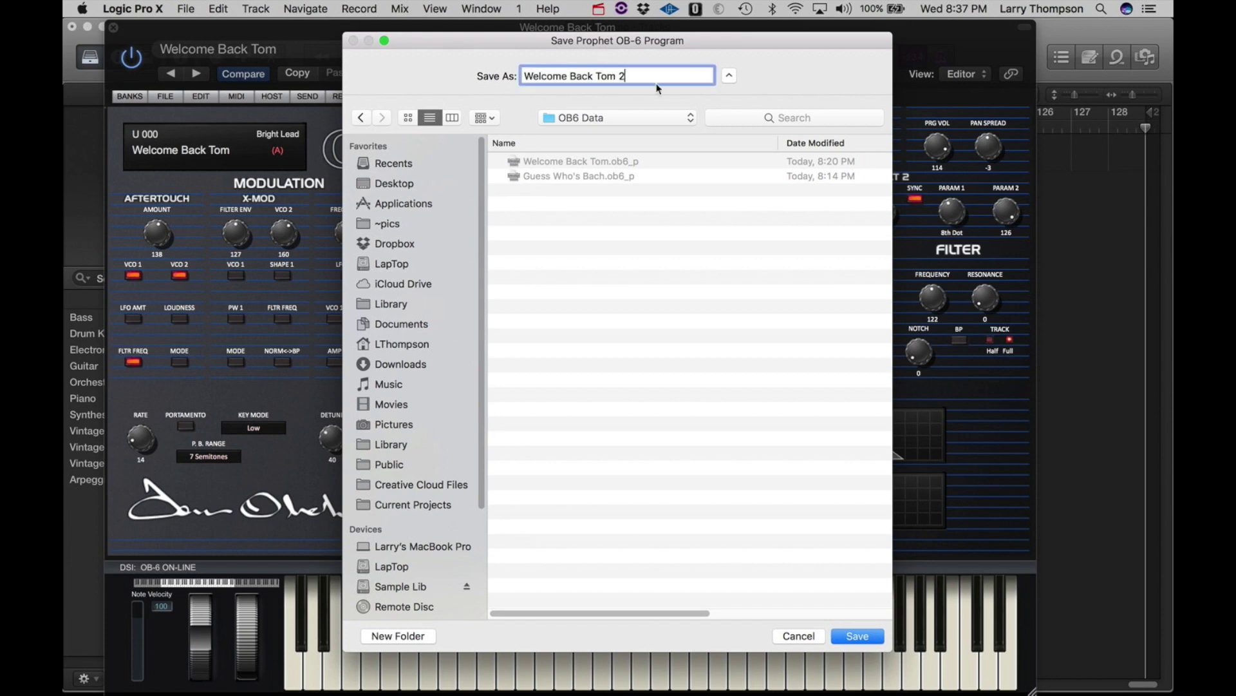
pyautogui.click(859, 637)
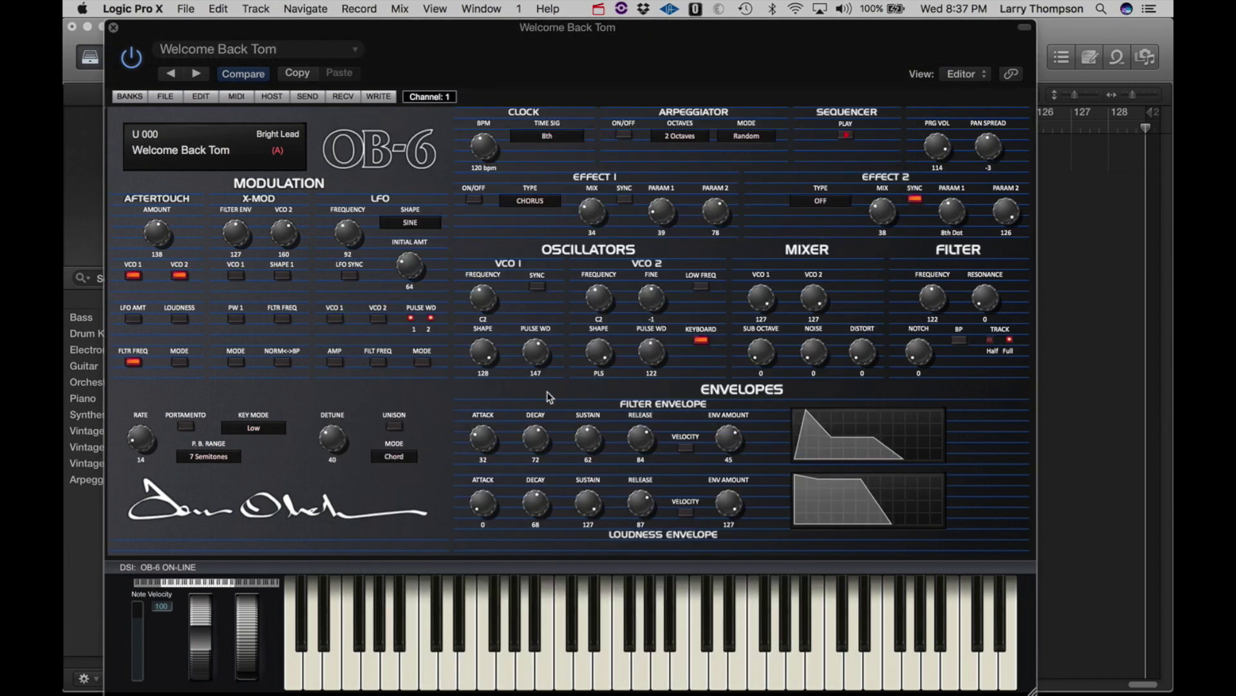
# Load the single program Guess Who's Bach.ob6_p from the OB6 Data folder into the editor.
pyautogui.click(166, 96)
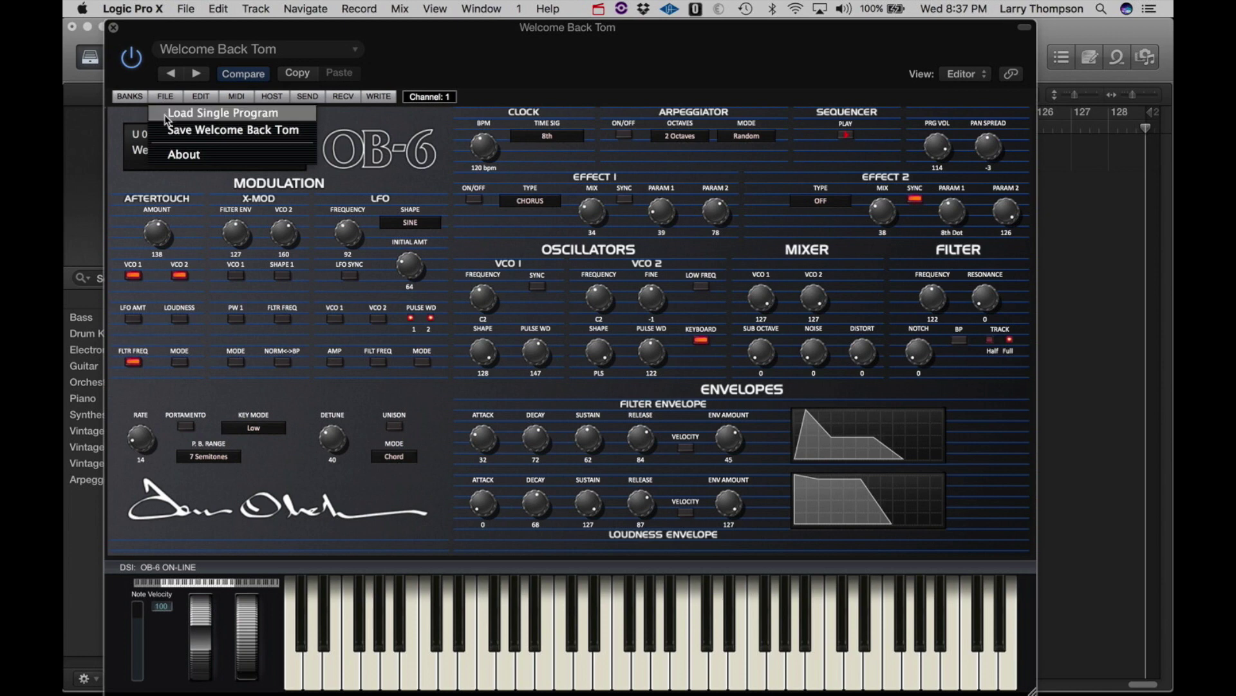
pyautogui.click(166, 115)
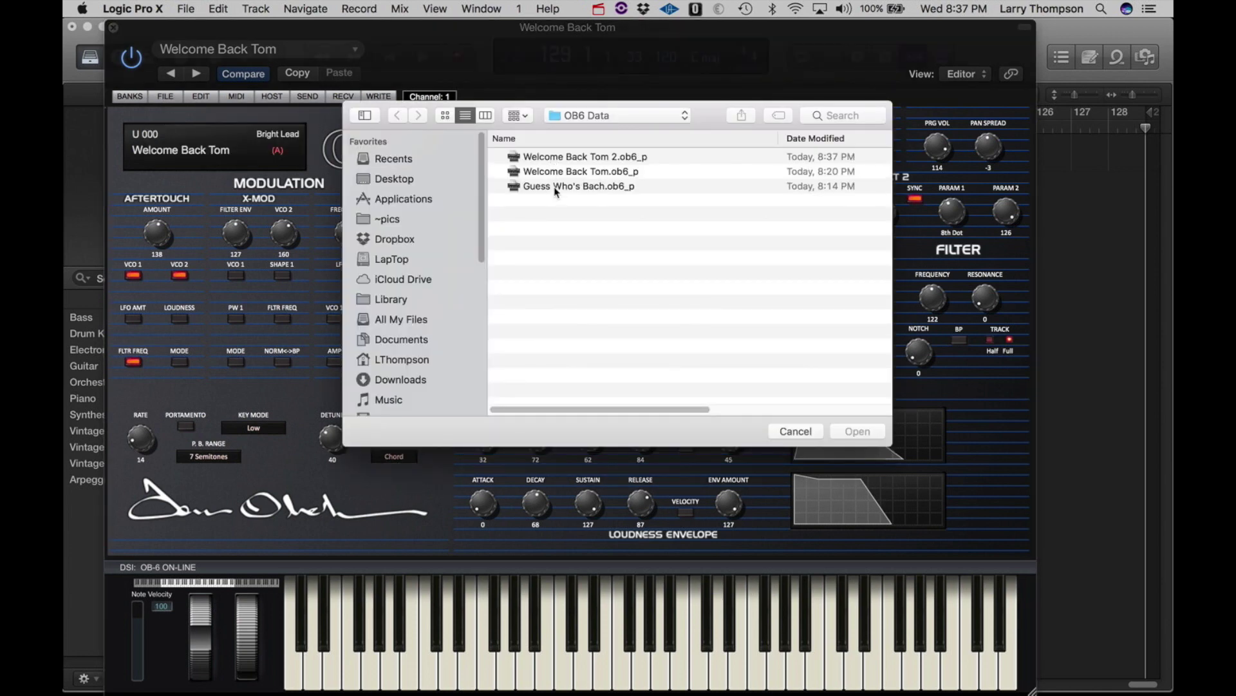
pyautogui.click(557, 189)
pyautogui.click(856, 431)
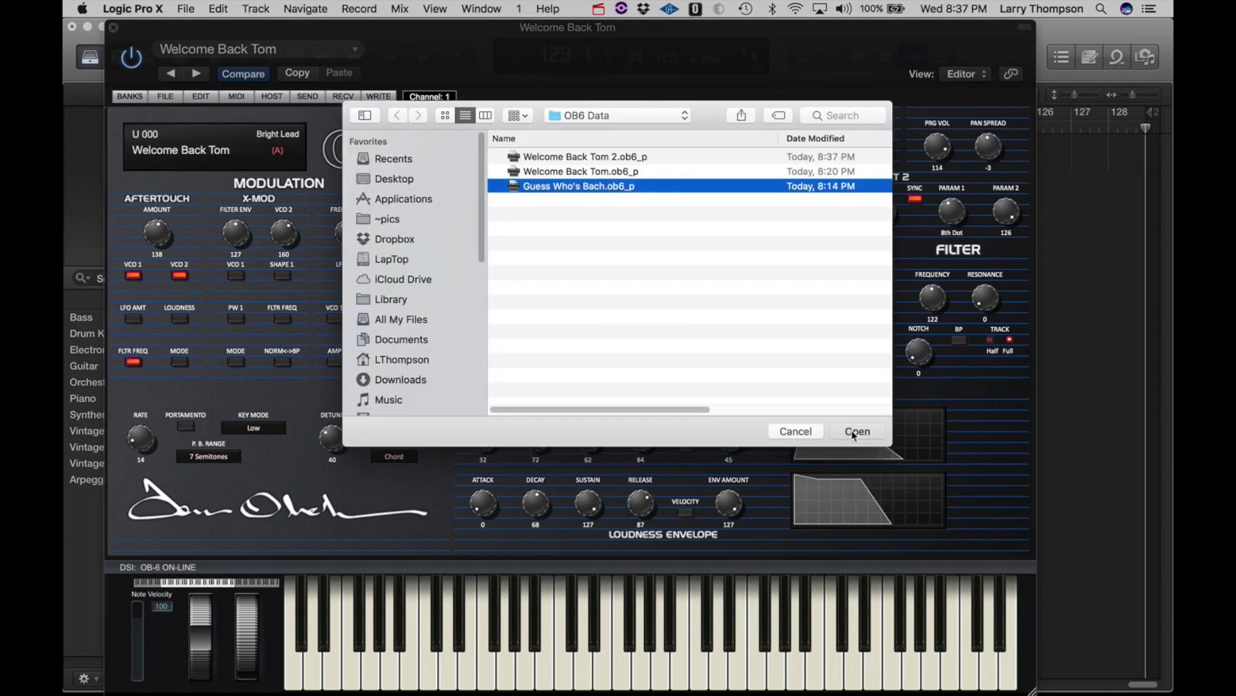
# Check the editor's copy and paste options and review the MIDI port settings.
pyautogui.click(201, 98)
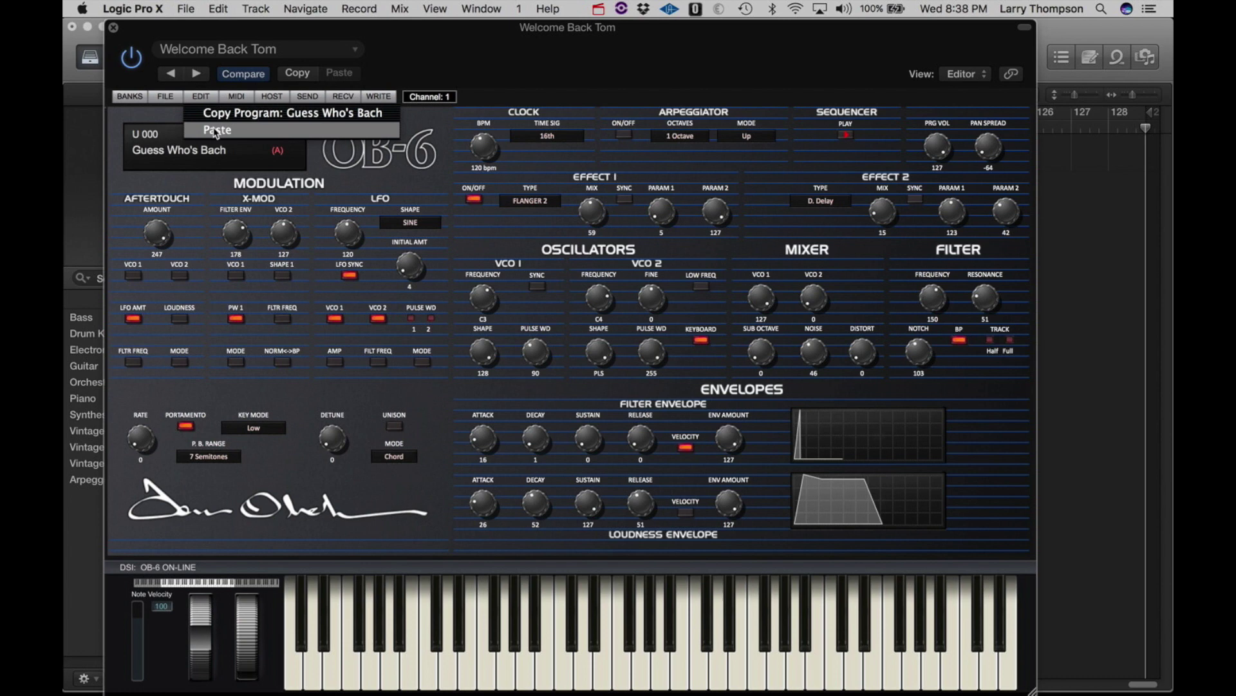
pyautogui.click(365, 48)
pyautogui.click(236, 99)
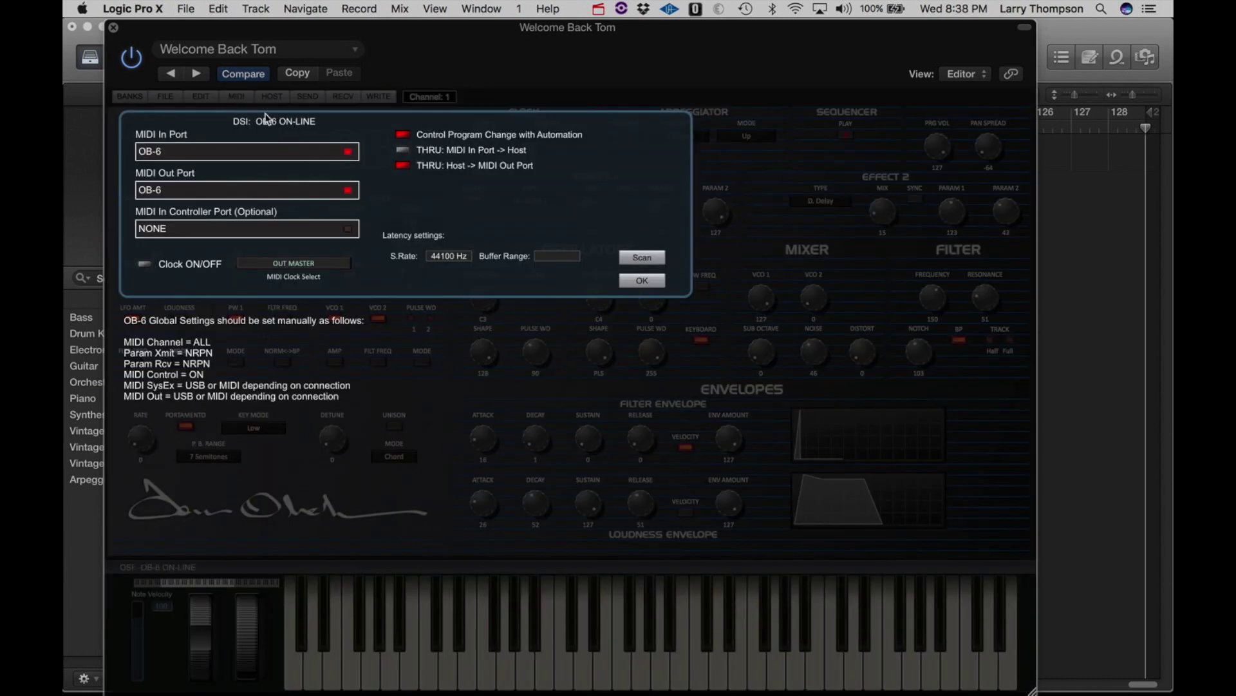
pyautogui.click(642, 281)
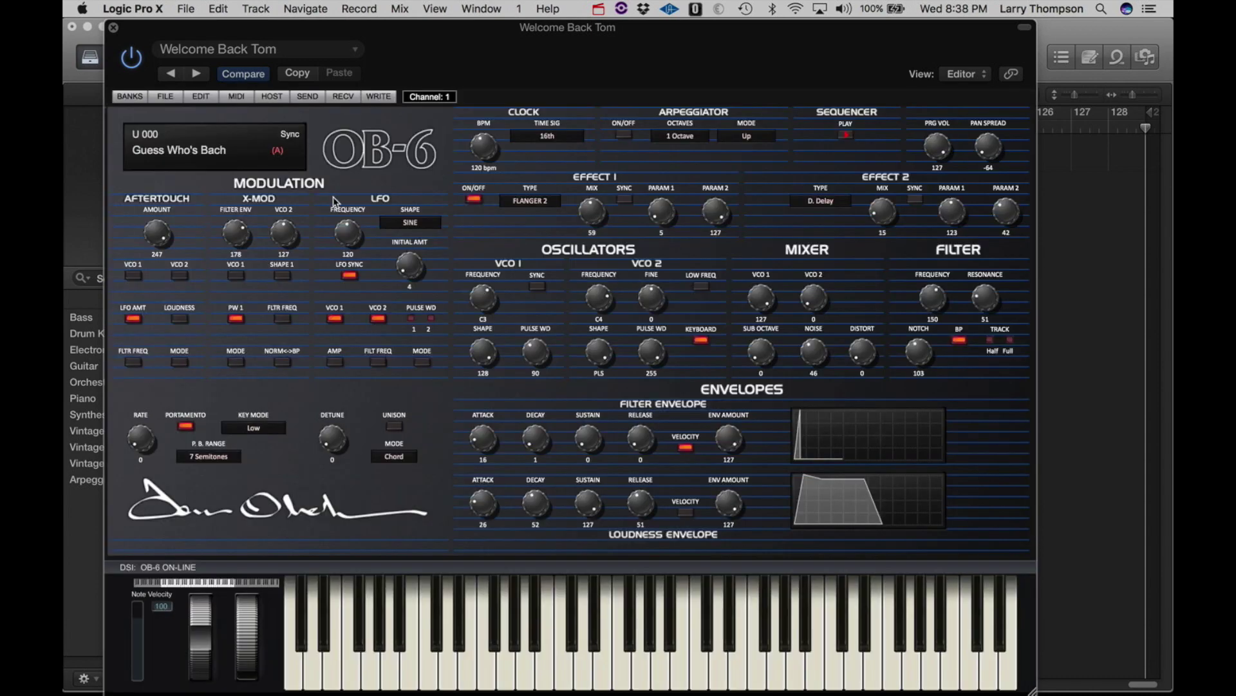
# Update the Host FX program slot Pres16: Useful Pad with the current program, Guess Who's Bach.
pyautogui.click(272, 97)
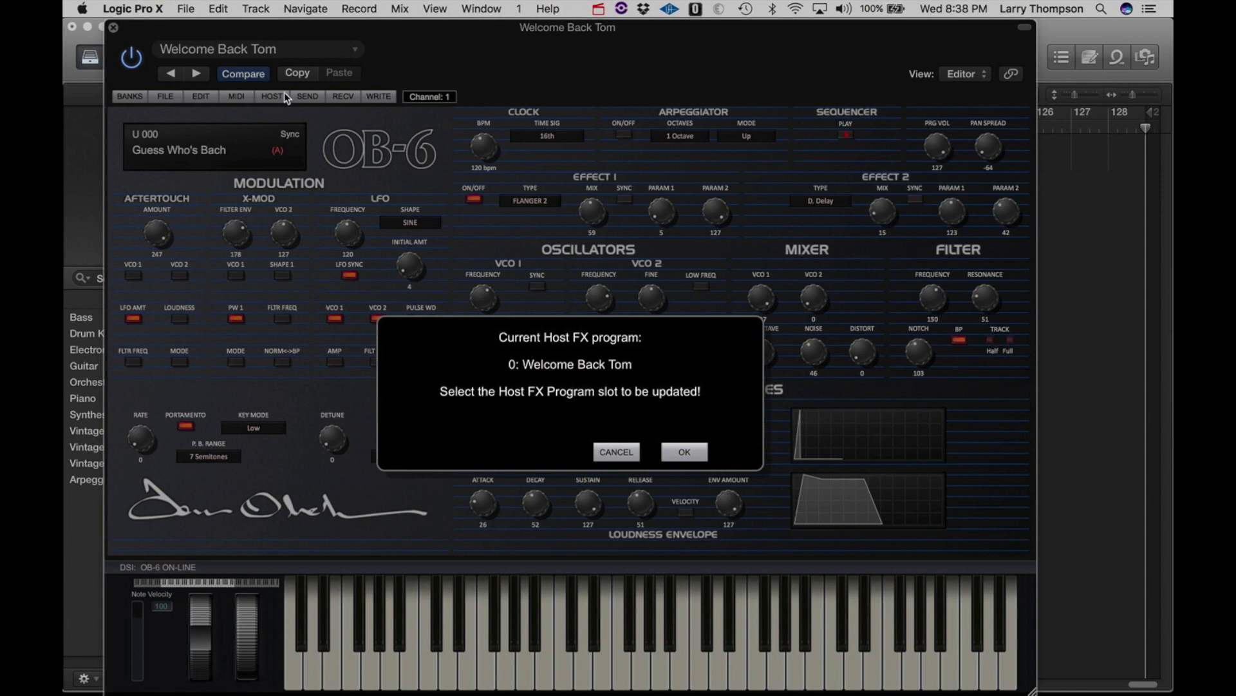
pyautogui.click(293, 51)
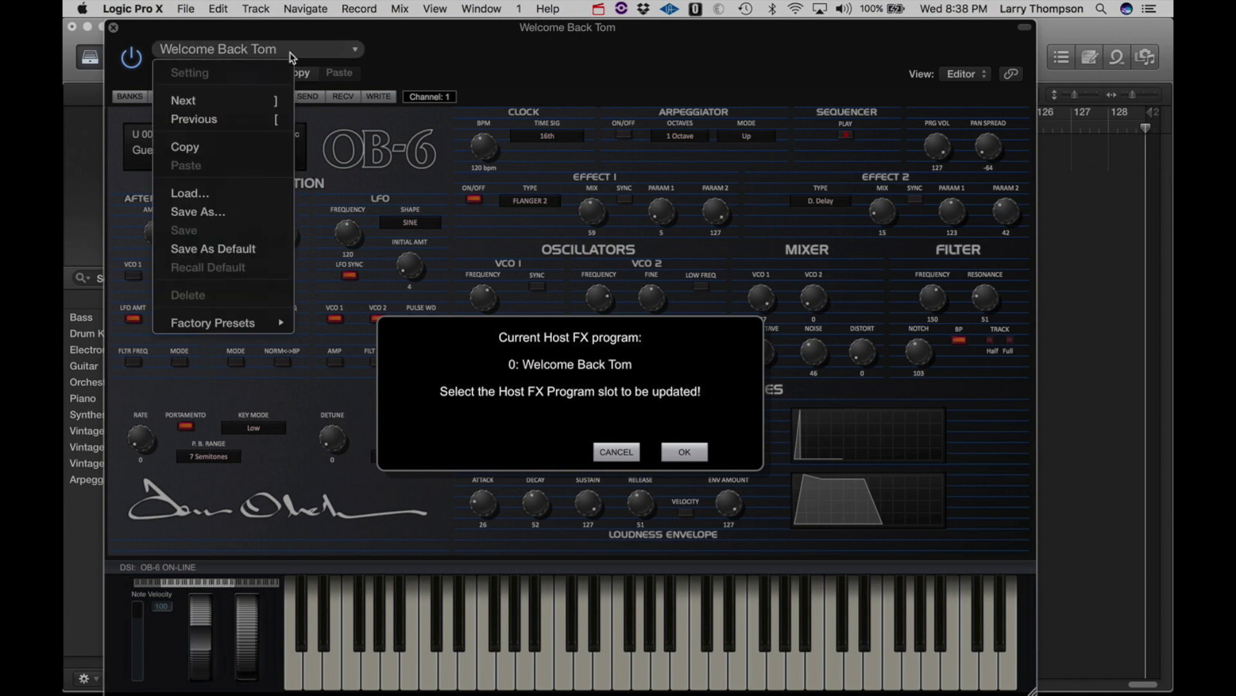
pyautogui.moveTo(254, 331)
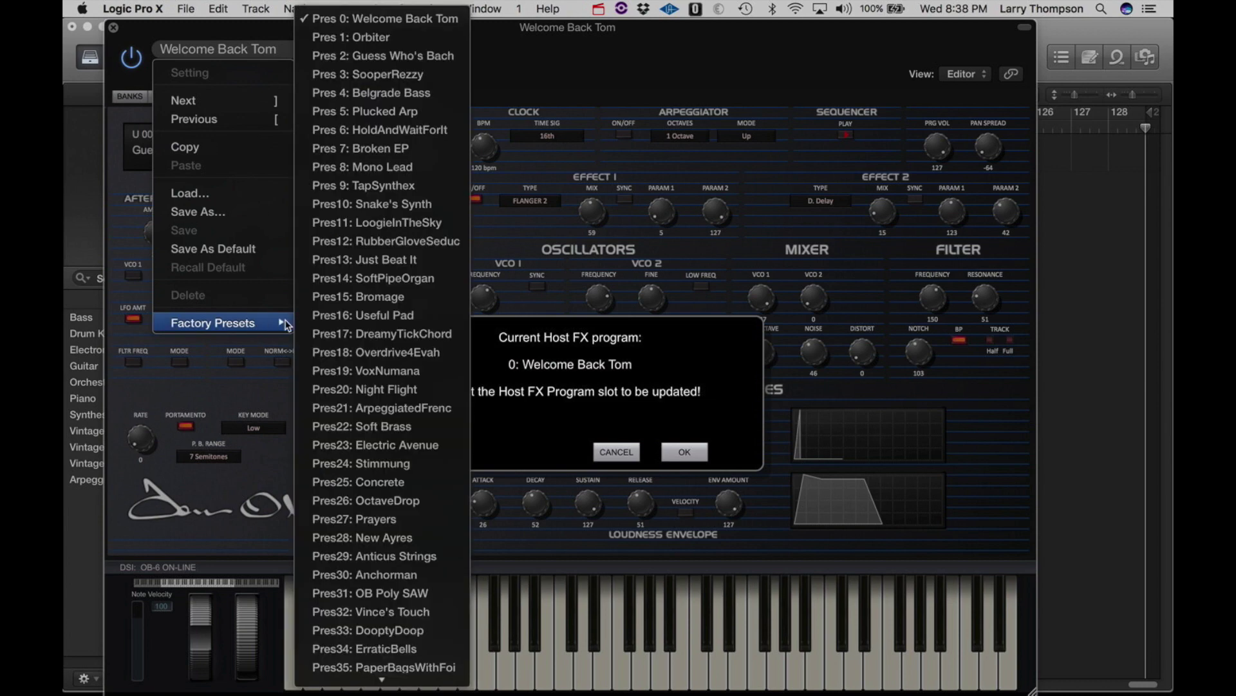
pyautogui.click(334, 317)
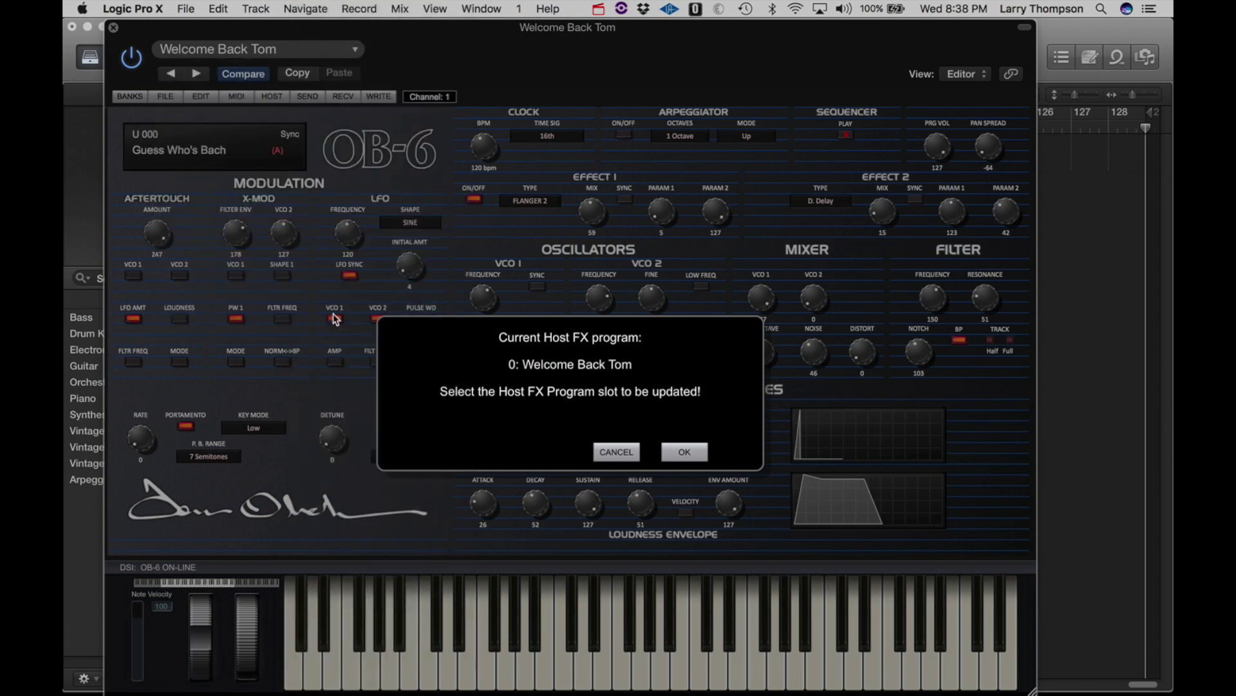
pyautogui.click(685, 452)
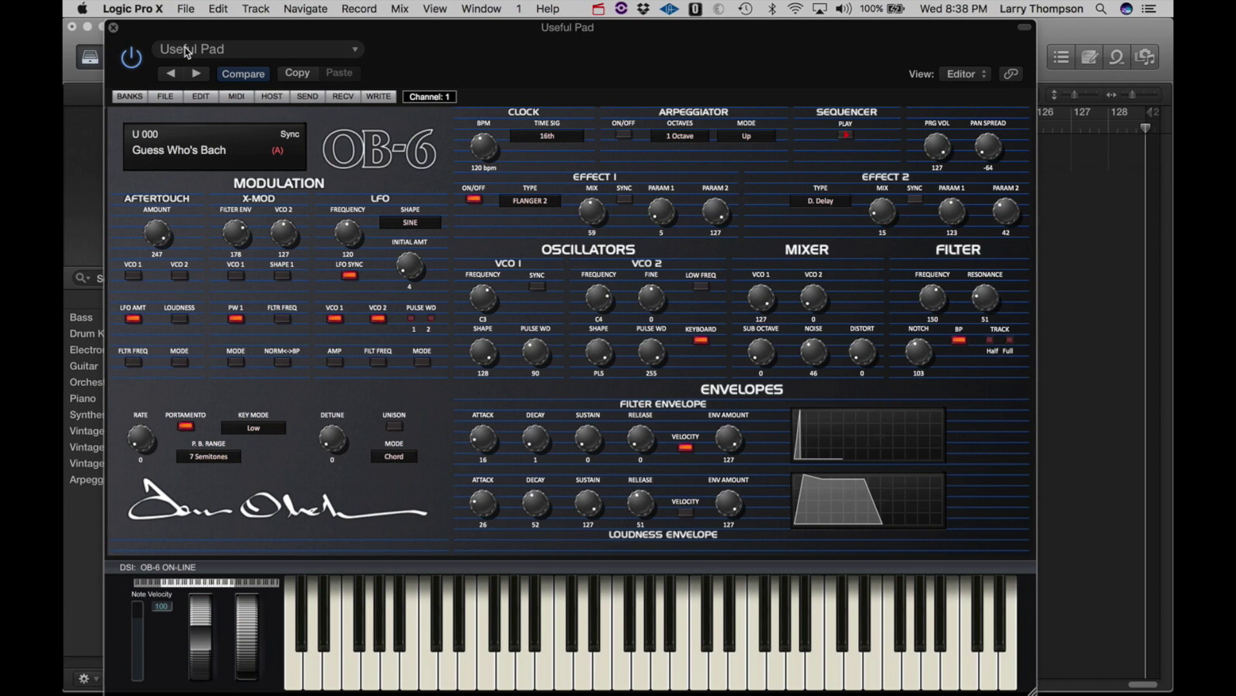
# Send the current program to the OB-6 and choose U 406 in Bank U 400-499 as the write destination.
pyautogui.click(308, 96)
pyautogui.click(380, 97)
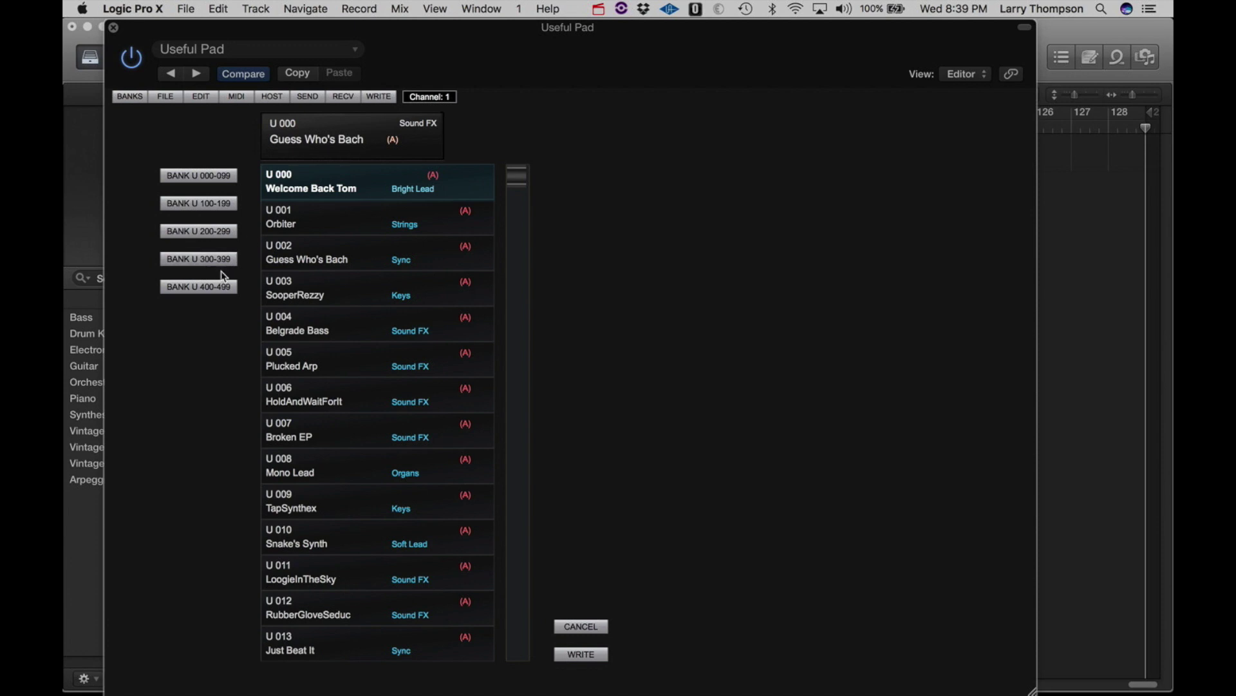
pyautogui.click(203, 290)
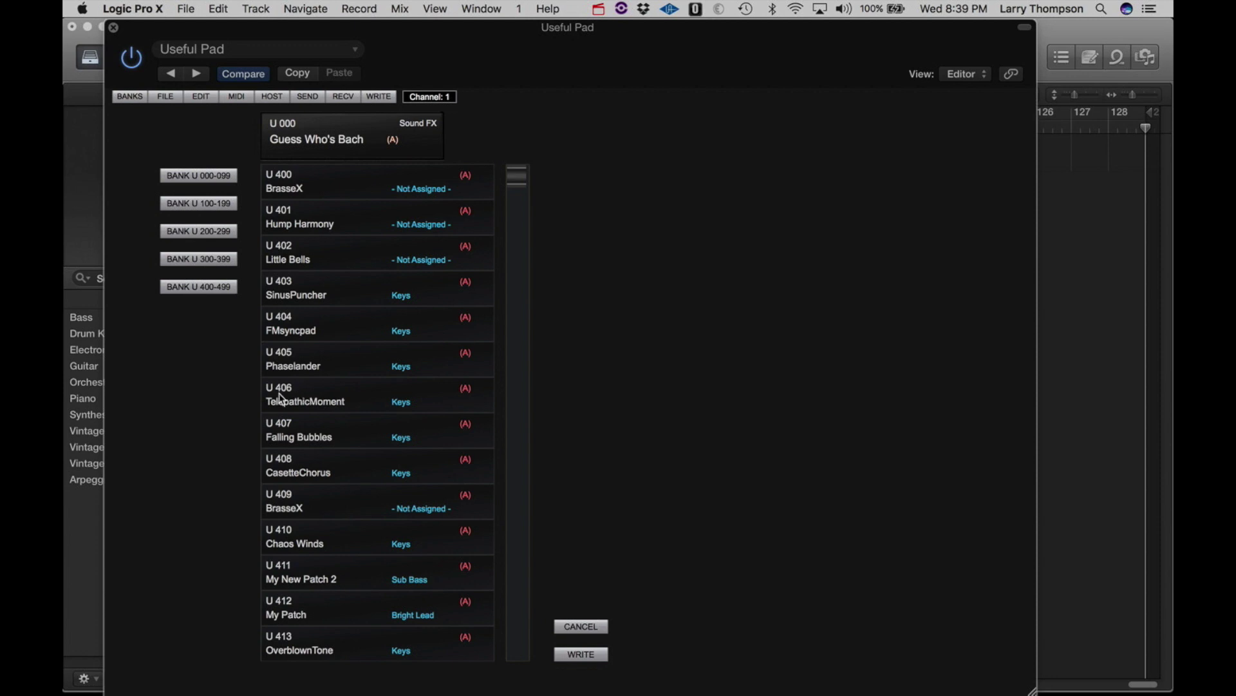
pyautogui.click(302, 403)
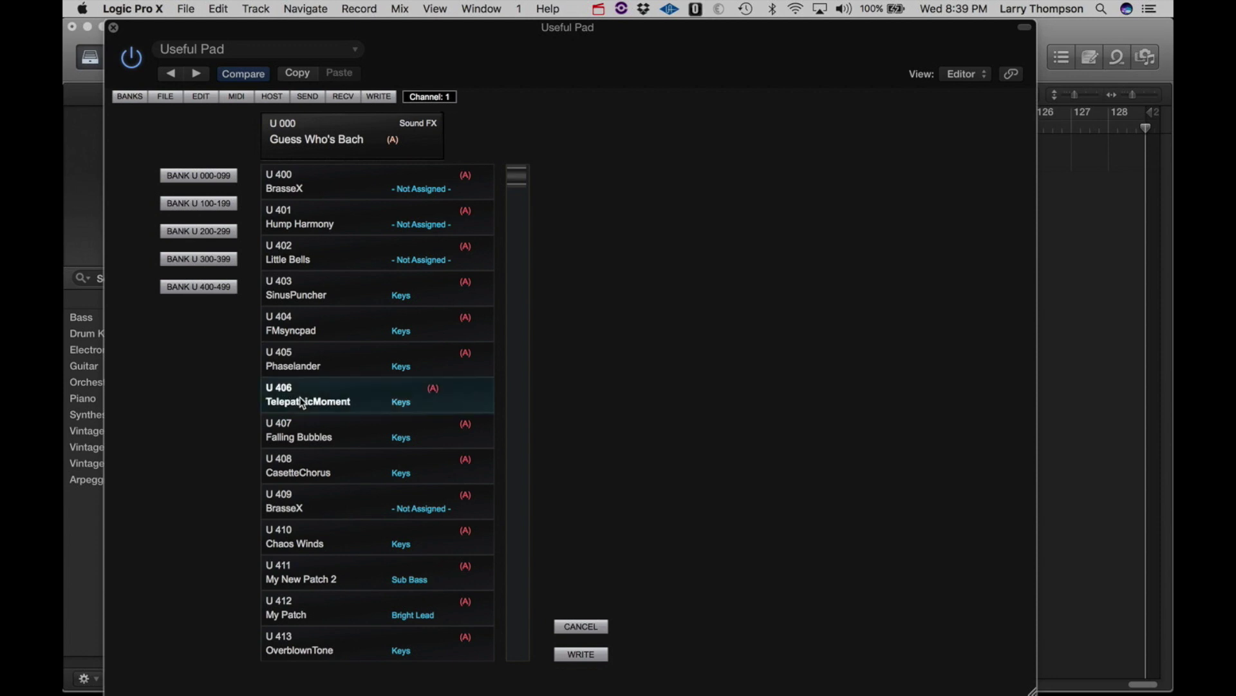
# Rename the program New Program, assign it the Strings category, and write it to location U 406.
pyautogui.doubleClick(357, 135)
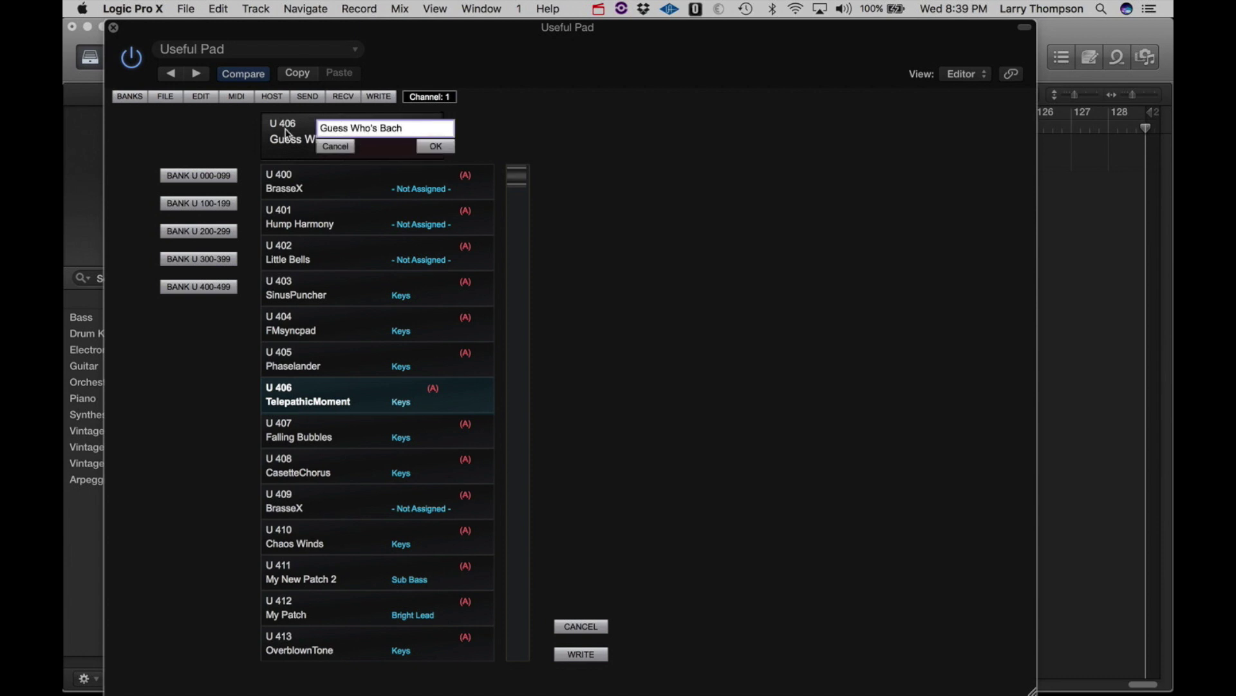
pyautogui.write('New Program')
pyautogui.click(447, 147)
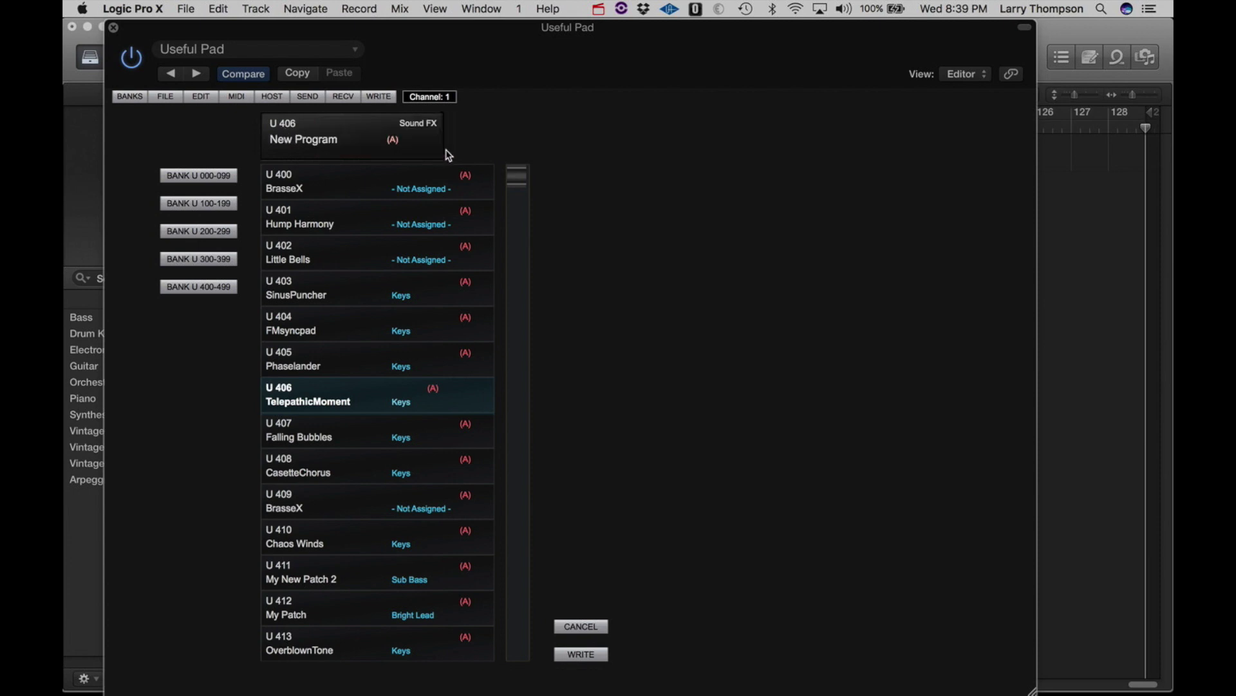
pyautogui.click(429, 126)
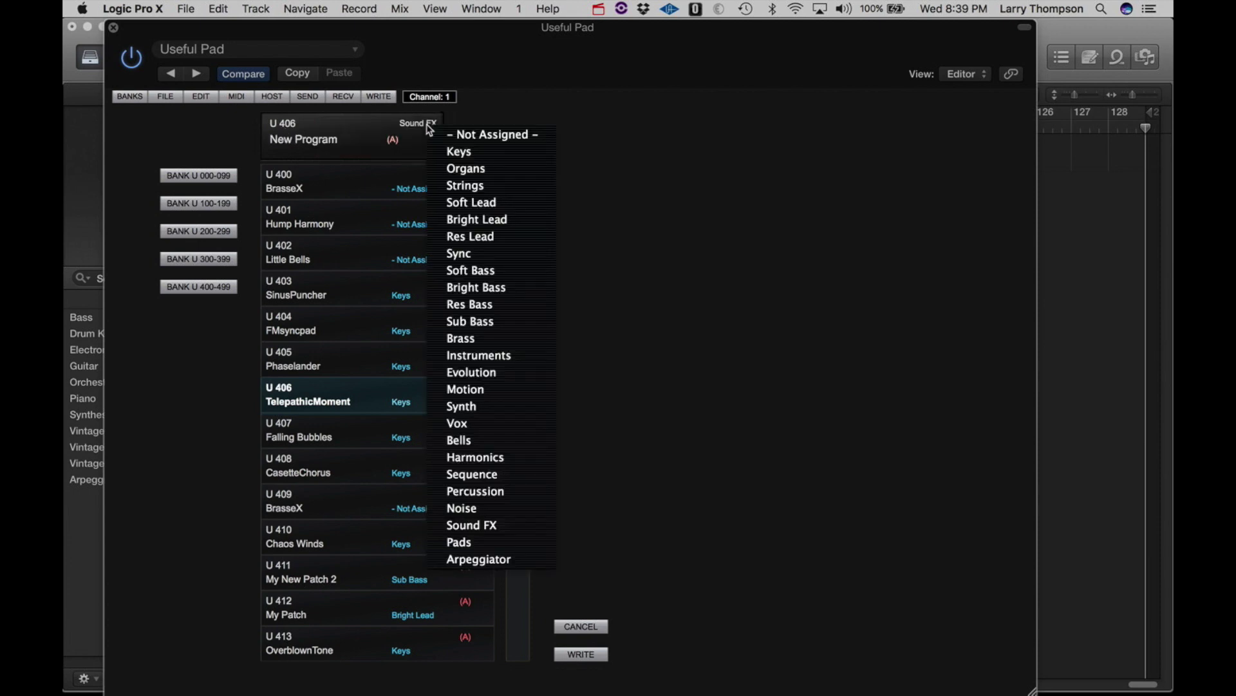
pyautogui.click(468, 185)
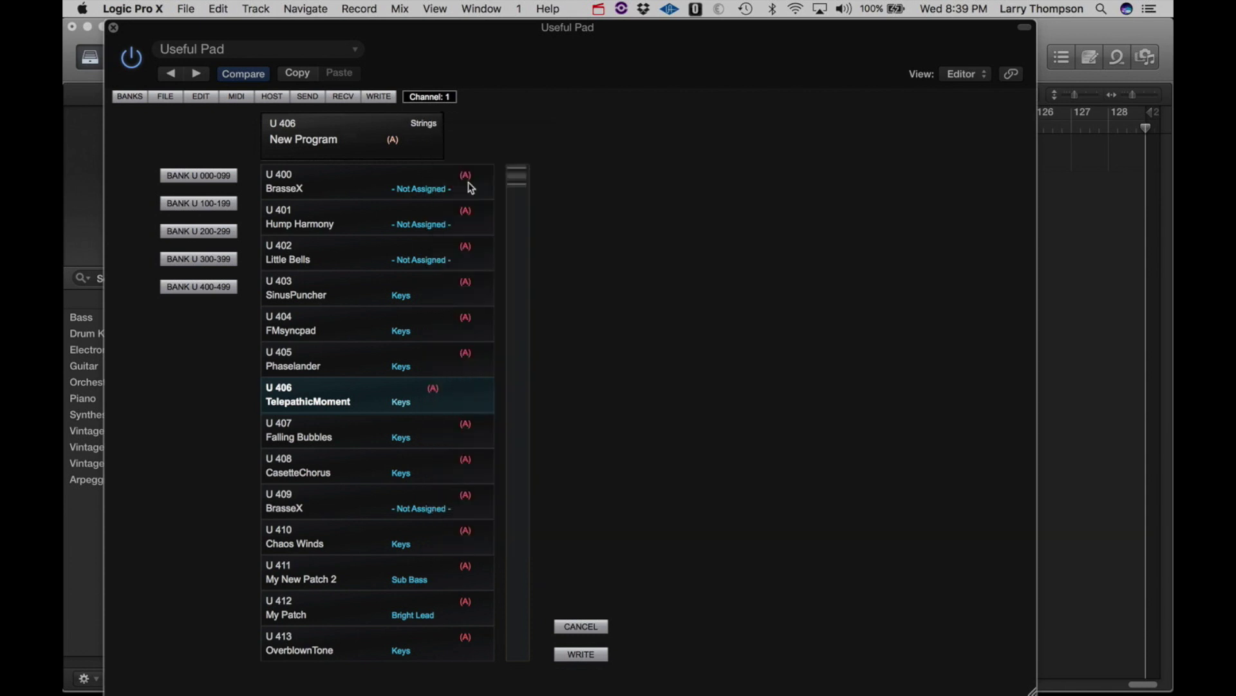
pyautogui.click(581, 654)
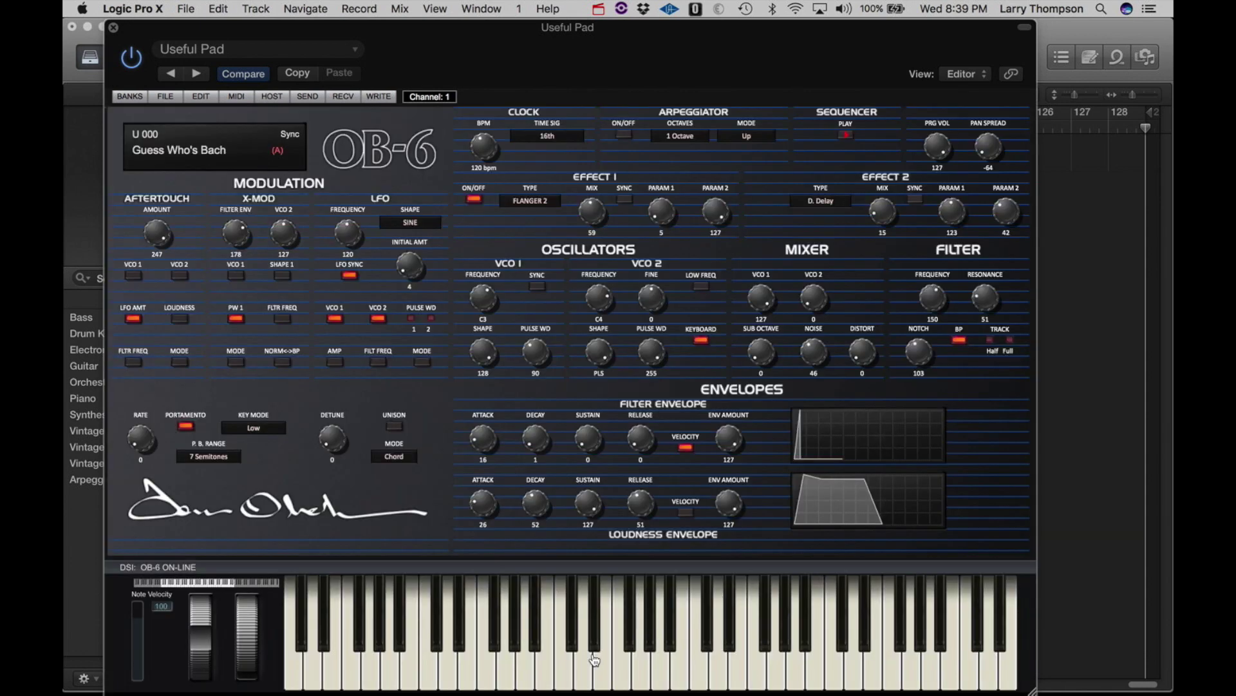
# Check Bank U 400-499 in the bank browser for the newly written program, and return to the editor.
pyautogui.click(136, 98)
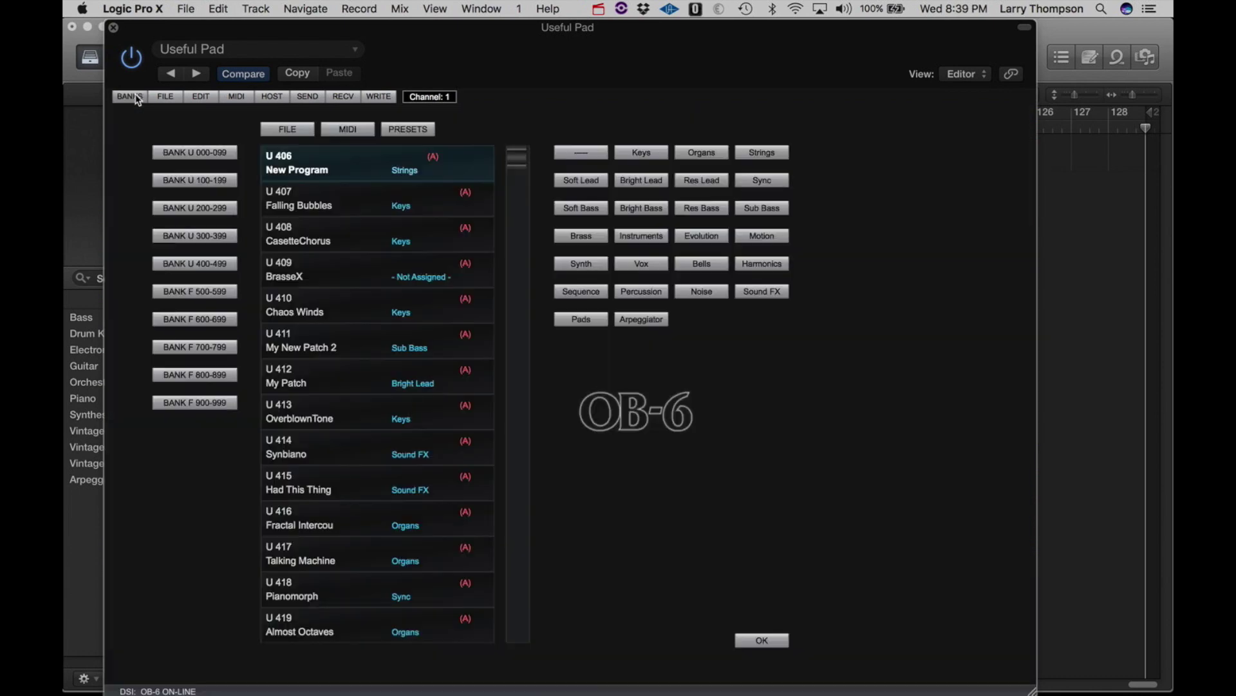
pyautogui.click(225, 264)
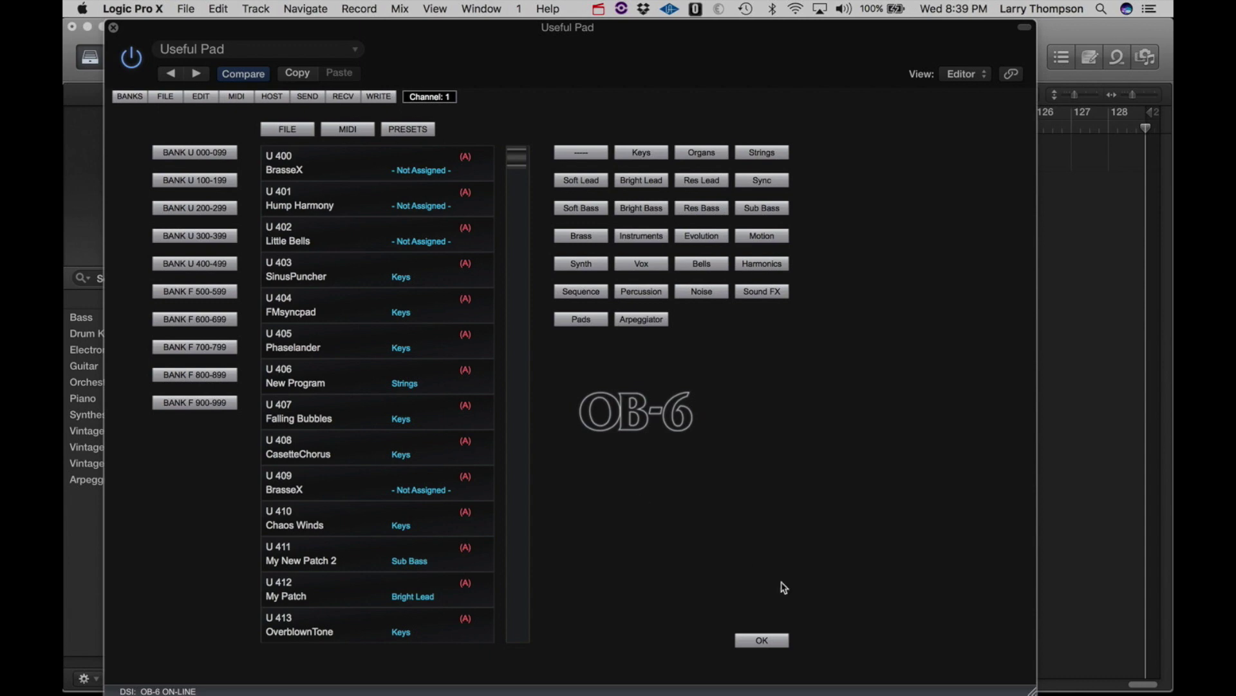
pyautogui.click(763, 641)
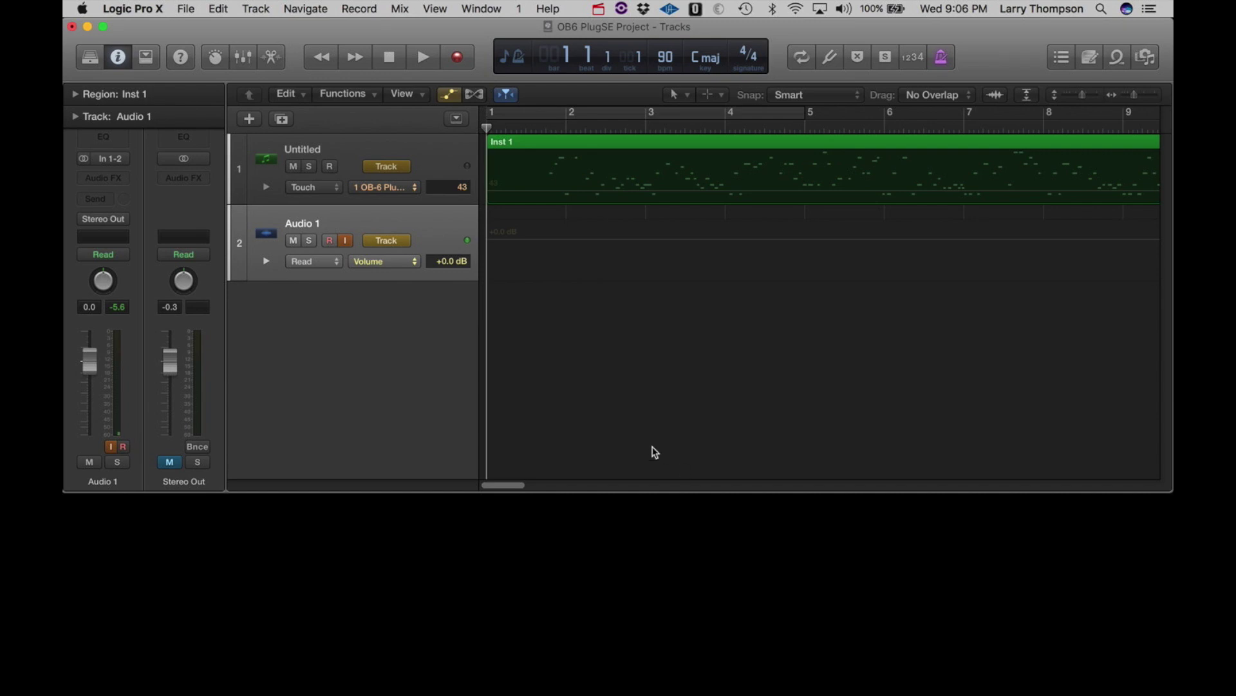
# Turn off input monitoring on Audio 1 and record the OB-6's audio onto that track from bar 1.
pyautogui.click(346, 241)
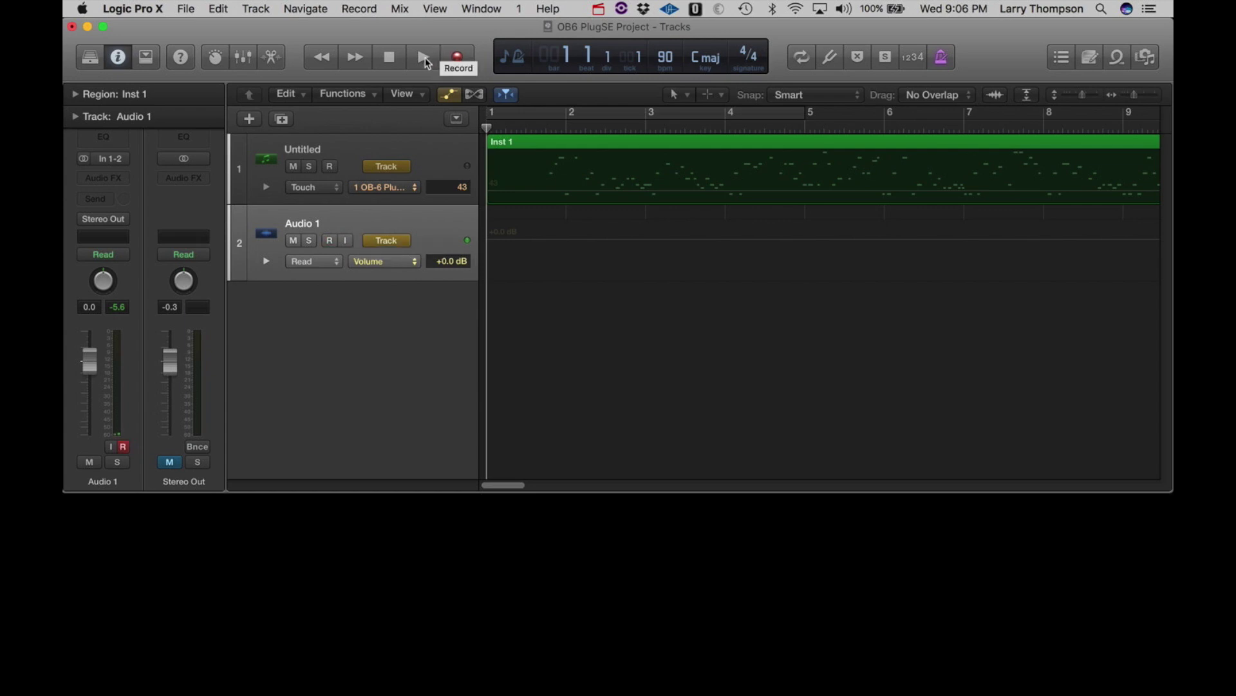
pyautogui.click(459, 58)
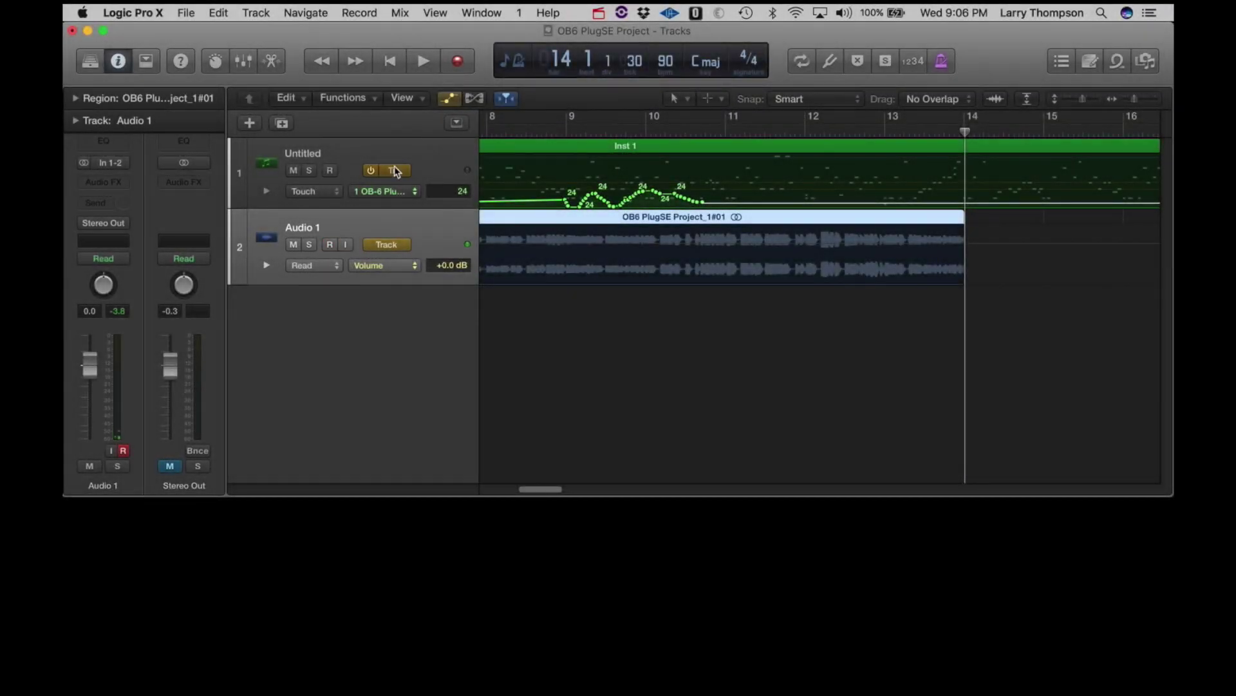
# Add a new audio track directly below Audio 1 for a second recording.
pyautogui.click(330, 245)
pyautogui.rightClick(261, 283)
pyautogui.click(303, 285)
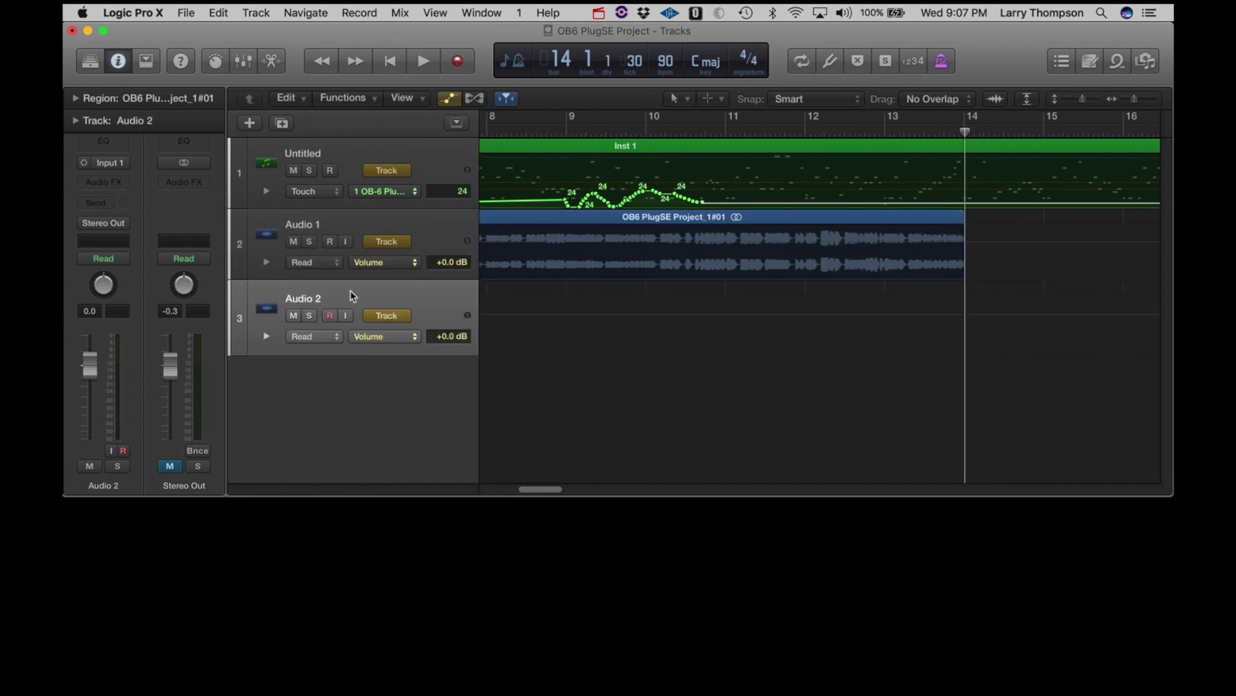
# Mute Audio 1 and arm Audio 2 for recording from the start of the project.
pyautogui.click(294, 241)
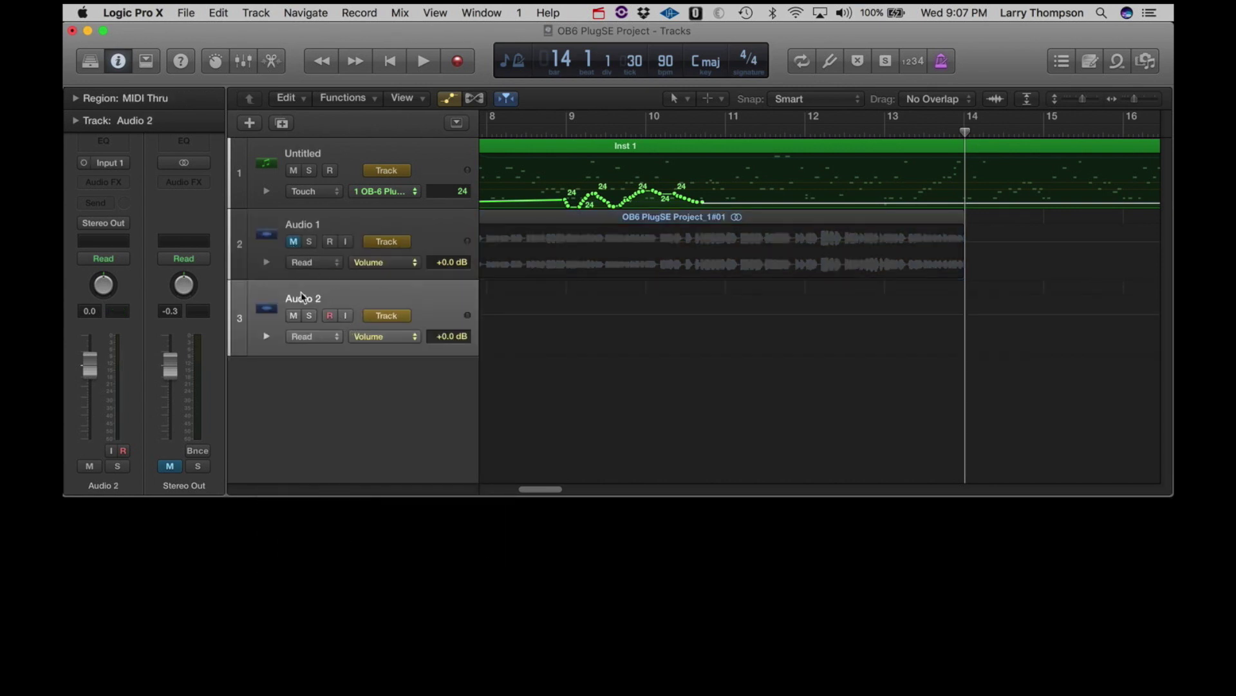
pyautogui.click(329, 315)
pyautogui.click(391, 63)
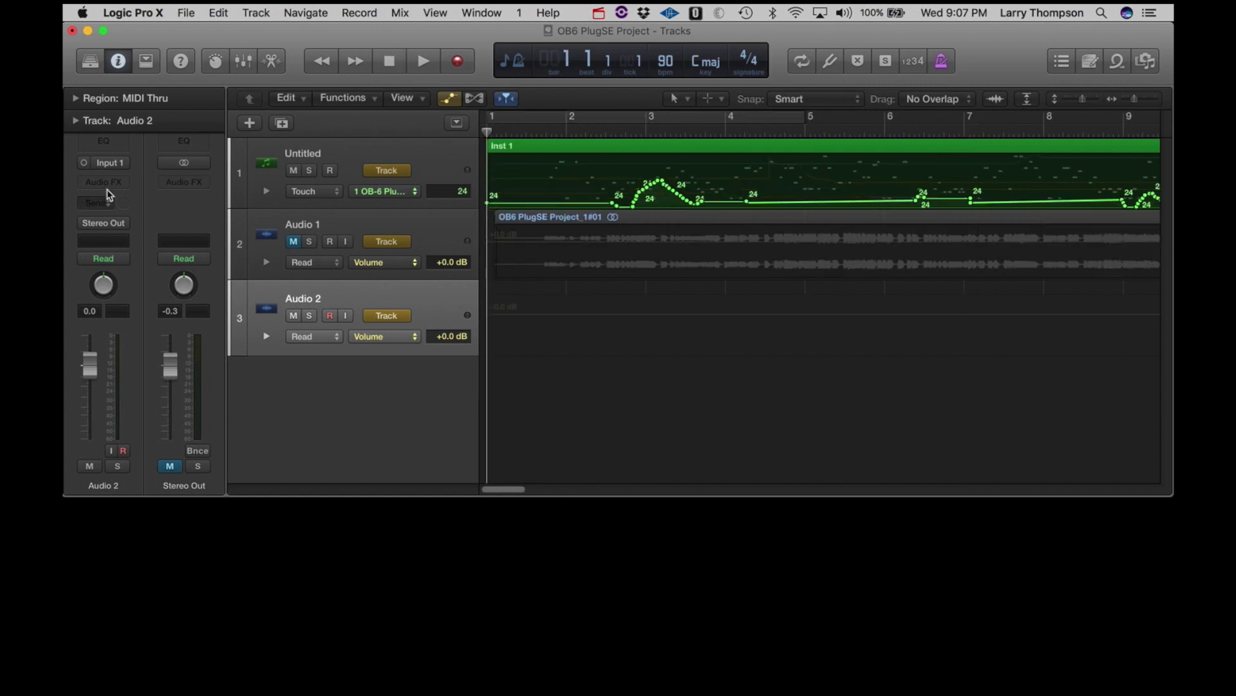
# Open the instrument track's OB-6 PlugSE editor and start recording onto Audio 2 from bar 1 with the editor in view.
pyautogui.click(348, 151)
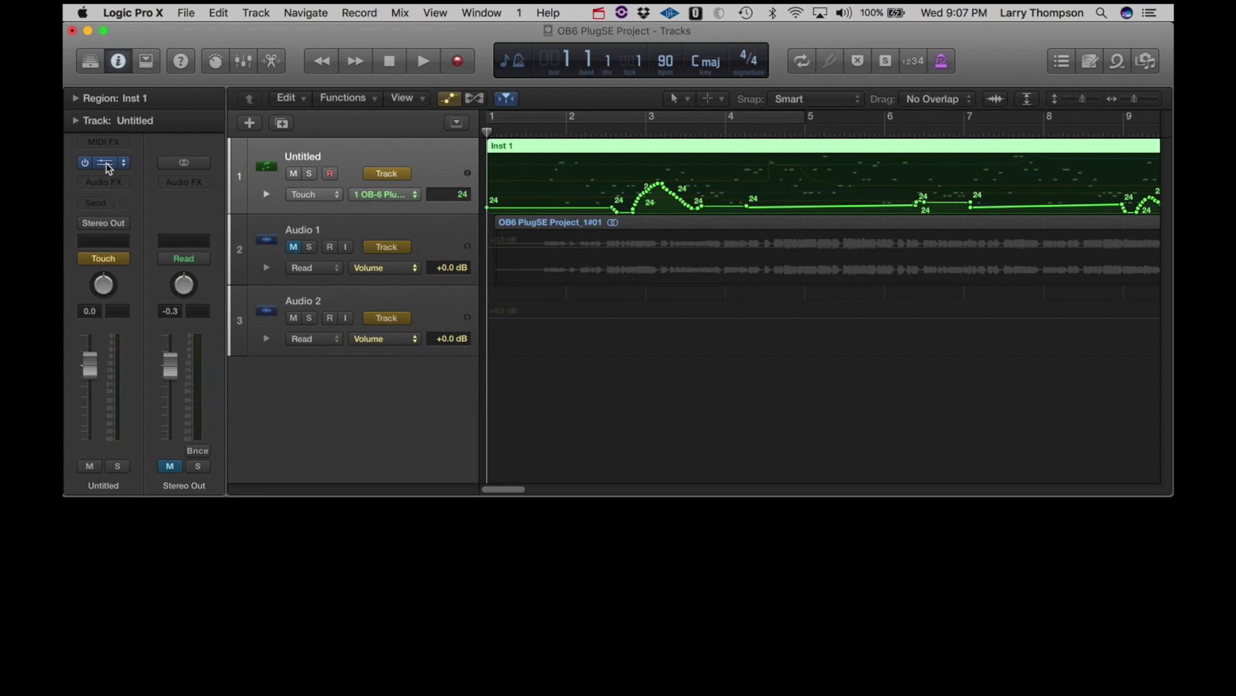
pyautogui.click(105, 164)
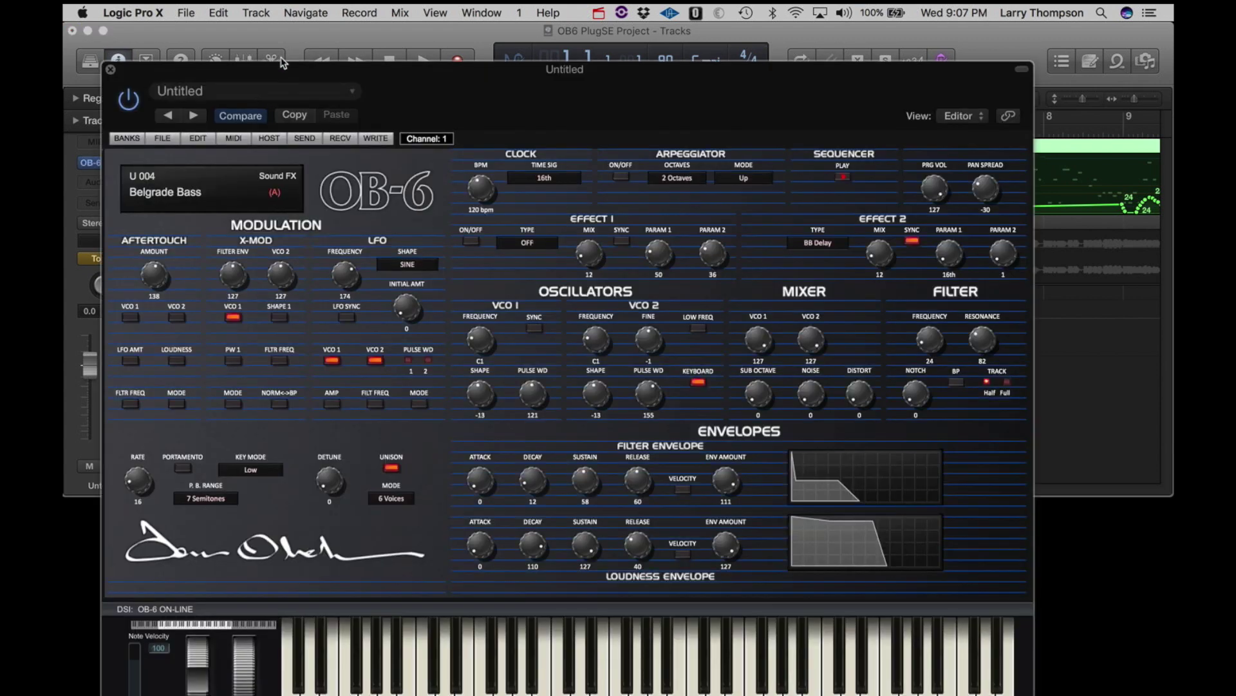
pyautogui.moveTo(282, 62); pyautogui.dragTo(283, 24)
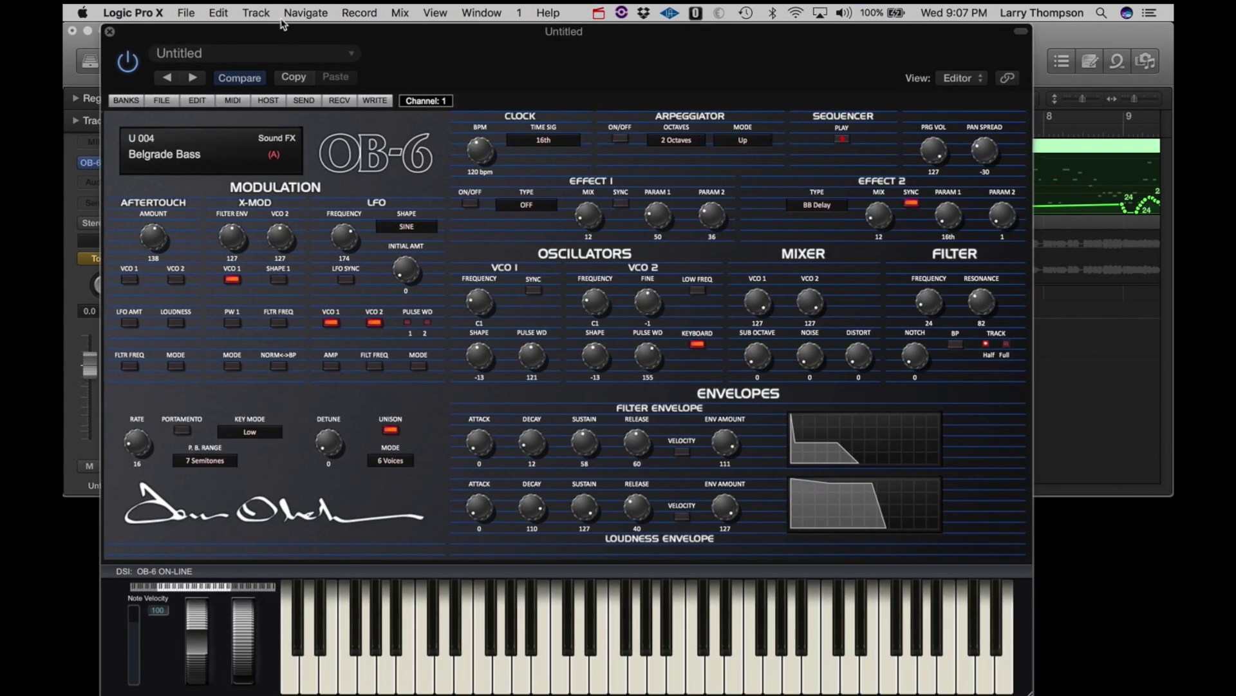
pyautogui.moveTo(290, 44); pyautogui.dragTo(391, 431)
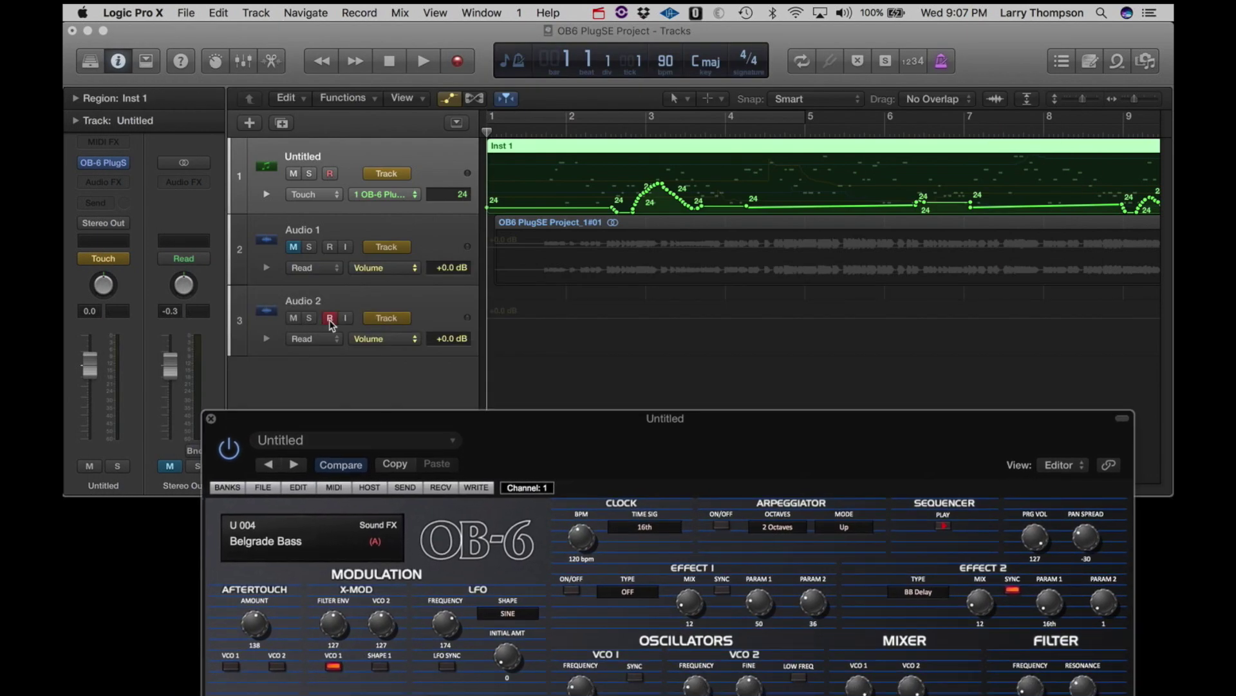
pyautogui.click(457, 60)
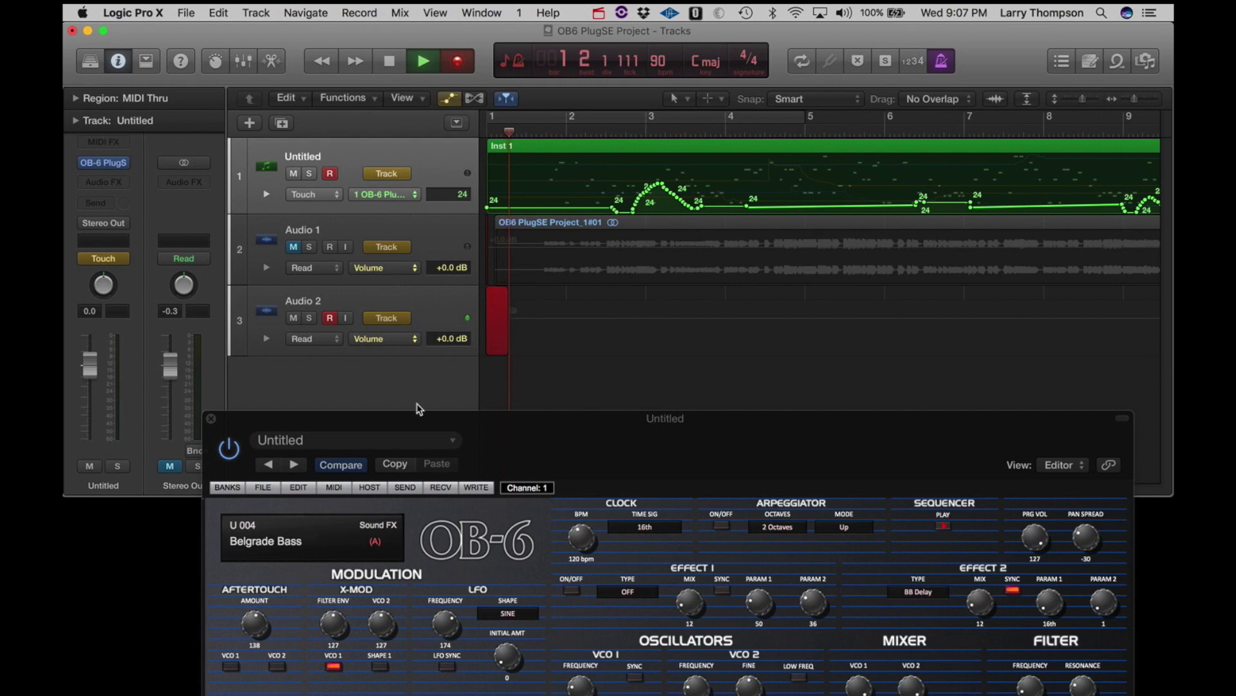
pyautogui.moveTo(420, 419); pyautogui.dragTo(356, 38)
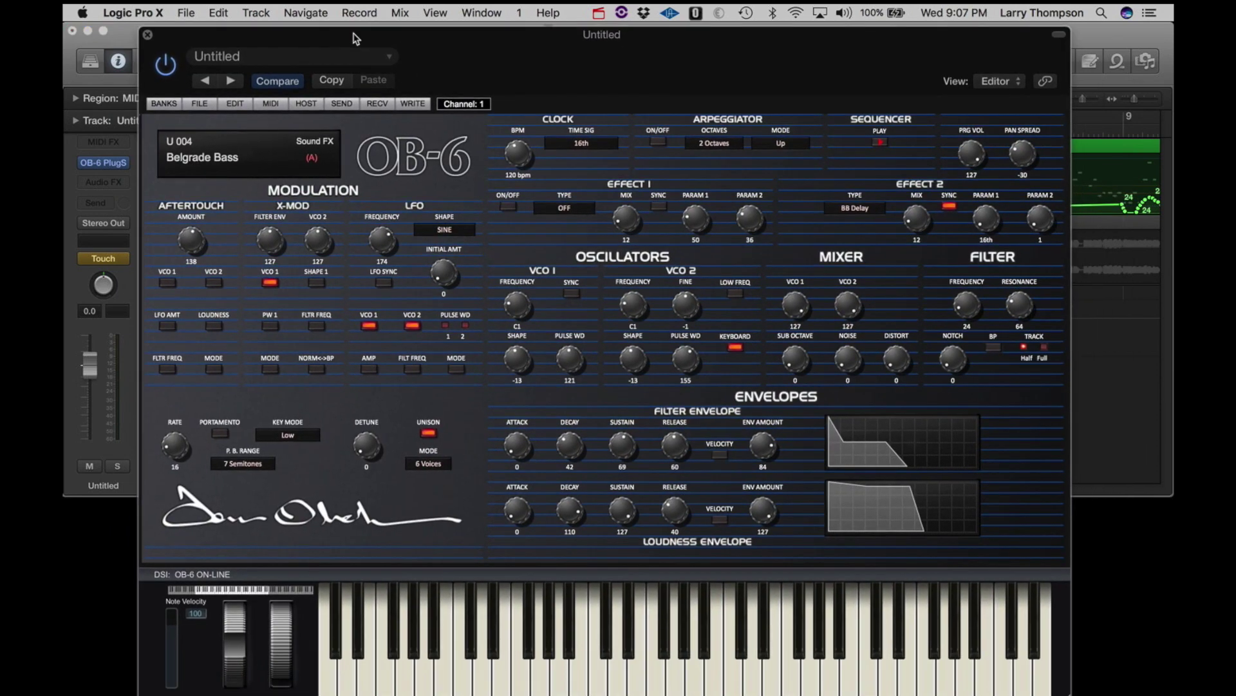